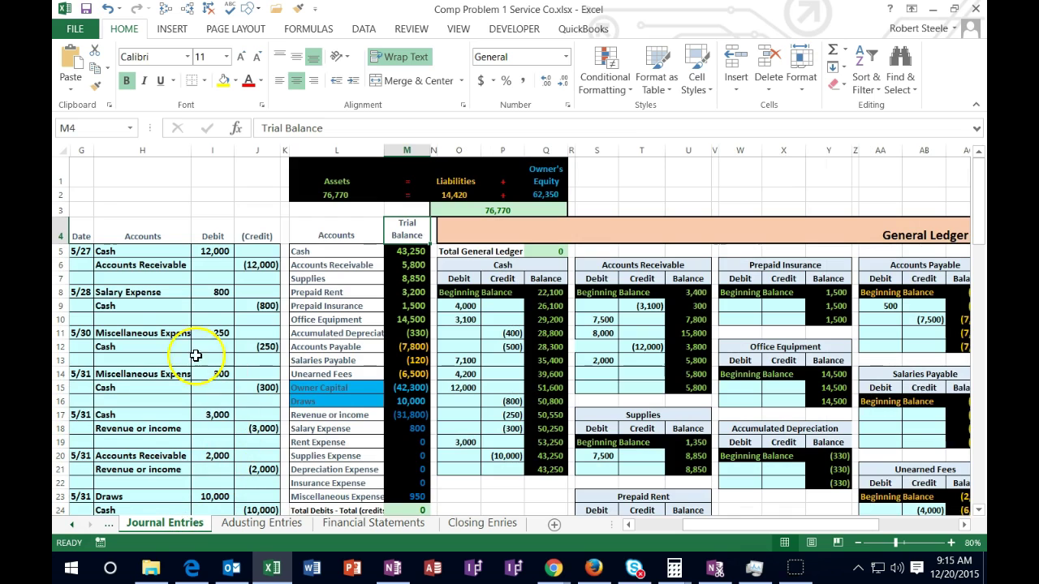
# - Review the entries, ledger and trial balance on Journal Entries, and the unadjusted and adjusted trial balances on Adusting Entries
pyautogui.click(141, 254)
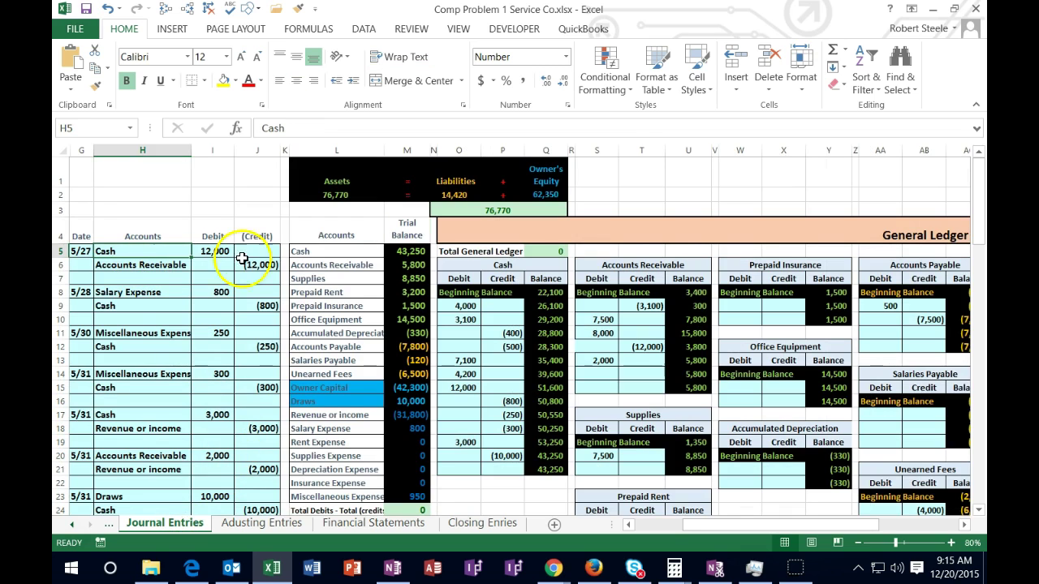
pyautogui.click(865, 236)
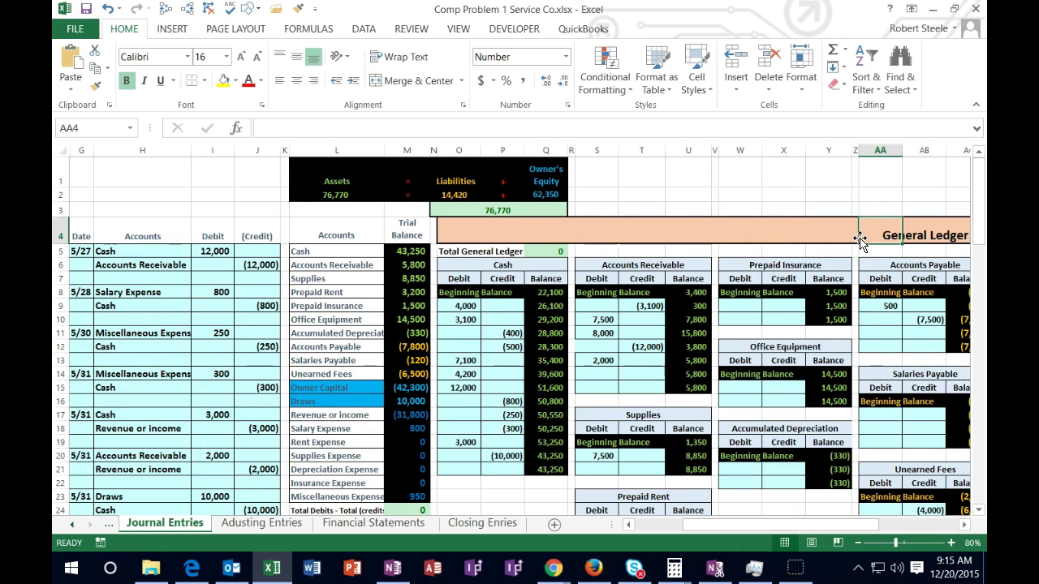
pyautogui.click(410, 234)
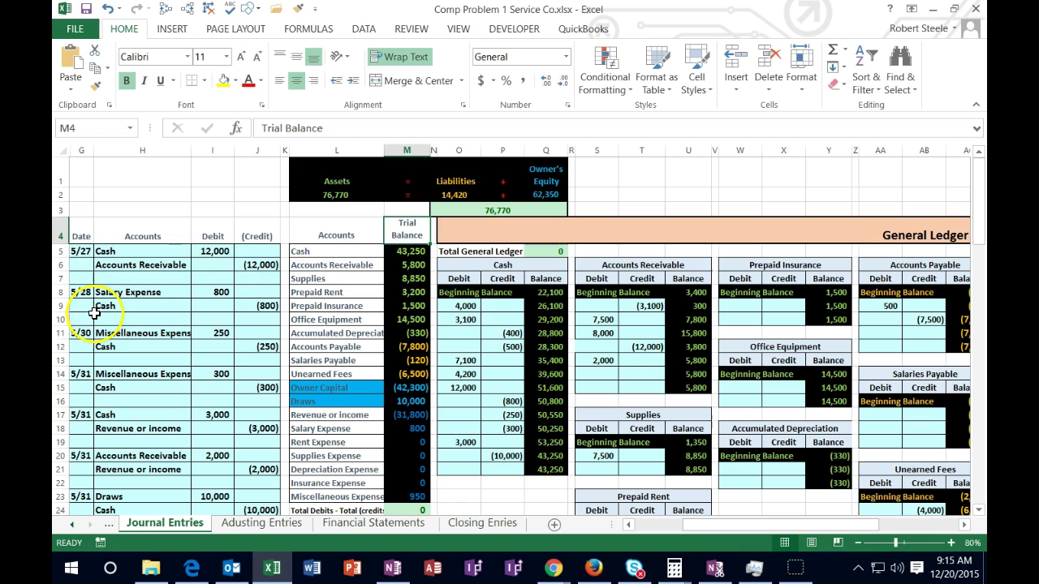
pyautogui.click(224, 526)
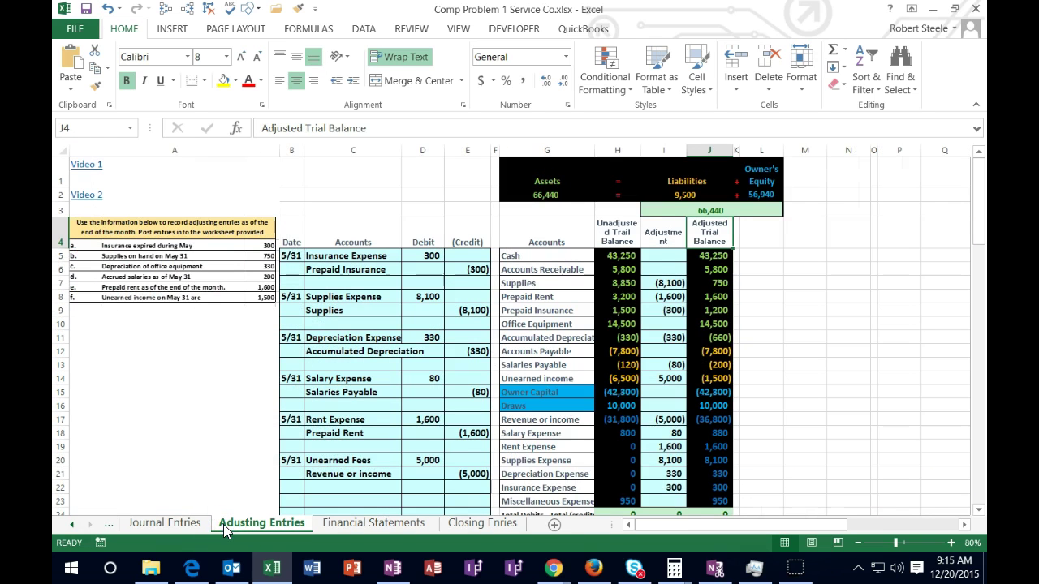
pyautogui.moveTo(602, 258); pyautogui.dragTo(603, 306)
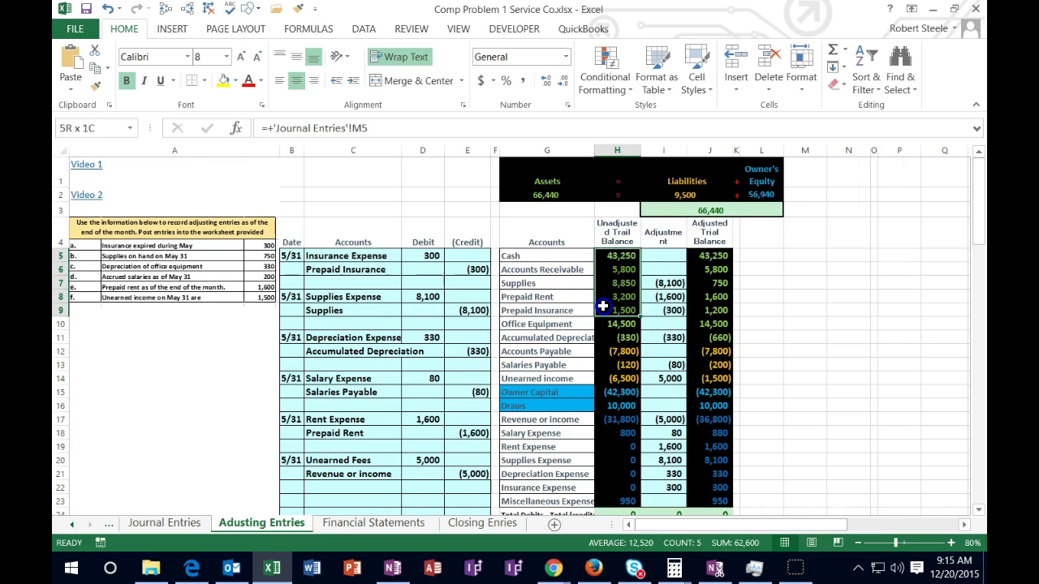
pyautogui.click(569, 242)
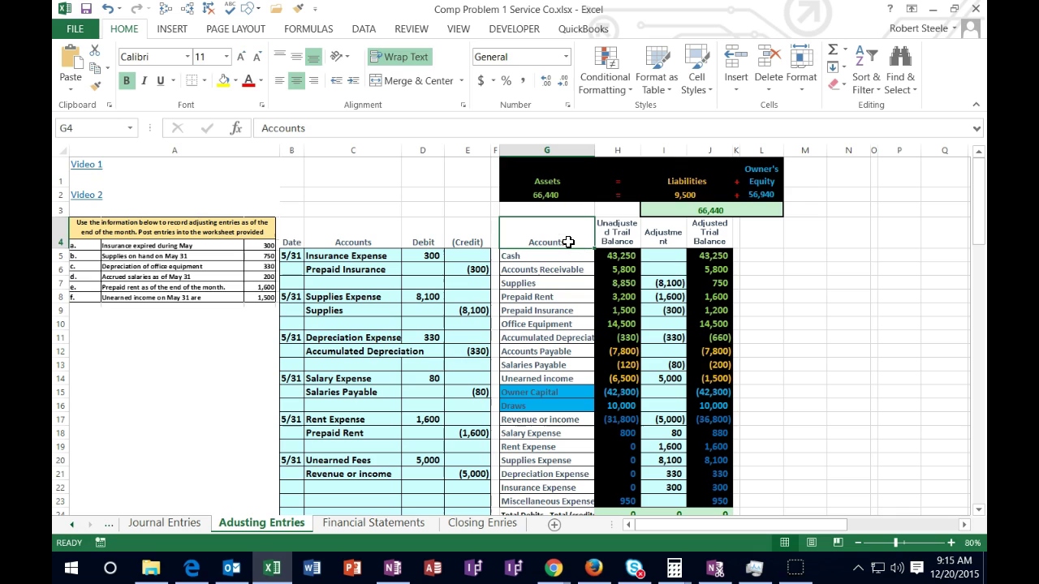
pyautogui.click(710, 232)
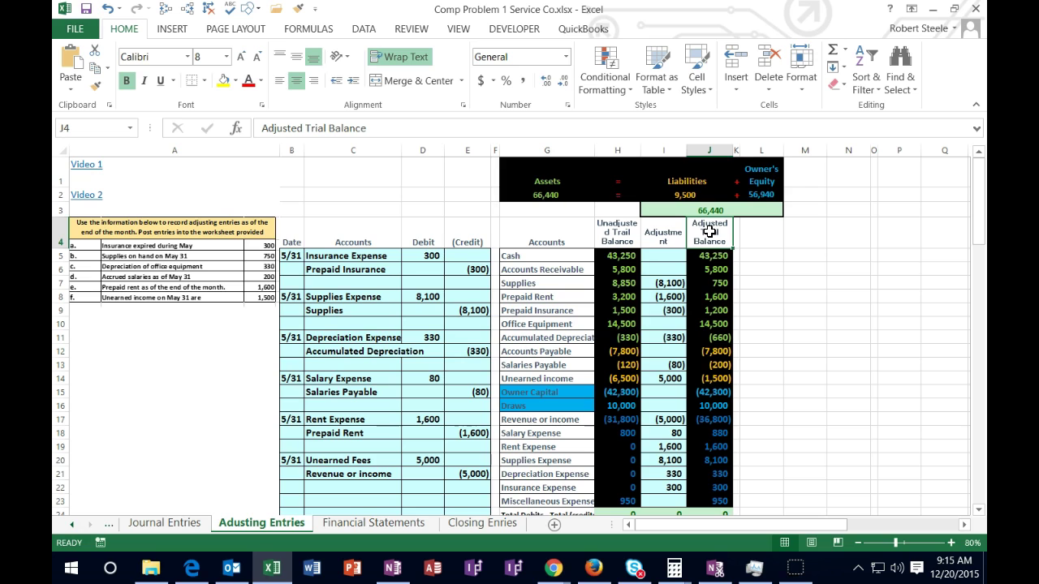
# - Examine the adjusted trial balance, balance sheet, income statement and statement of owner's equity on the Financial Statements sheet
pyautogui.click(395, 523)
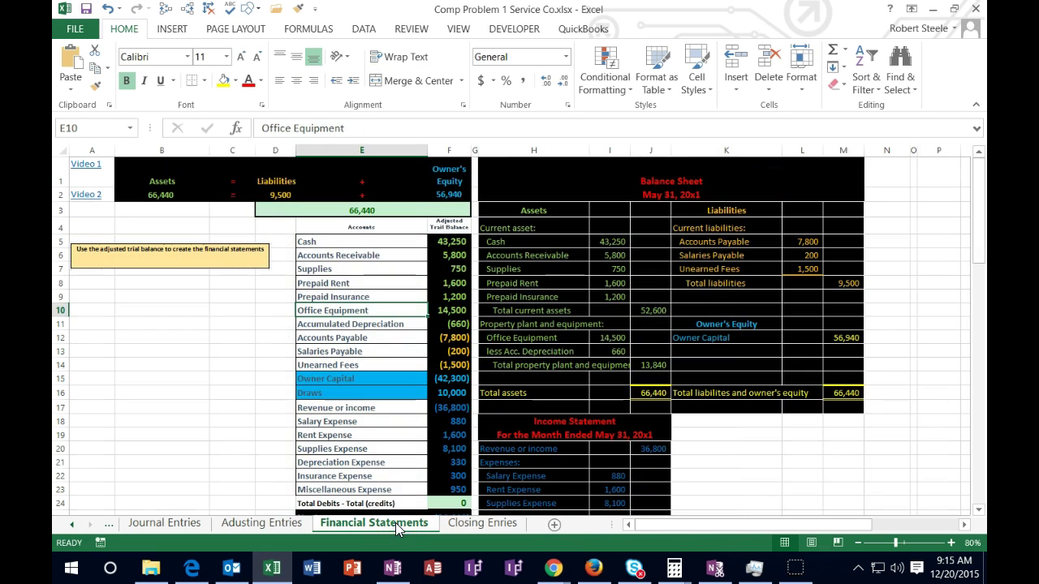
pyautogui.click(453, 226)
pyautogui.click(556, 185)
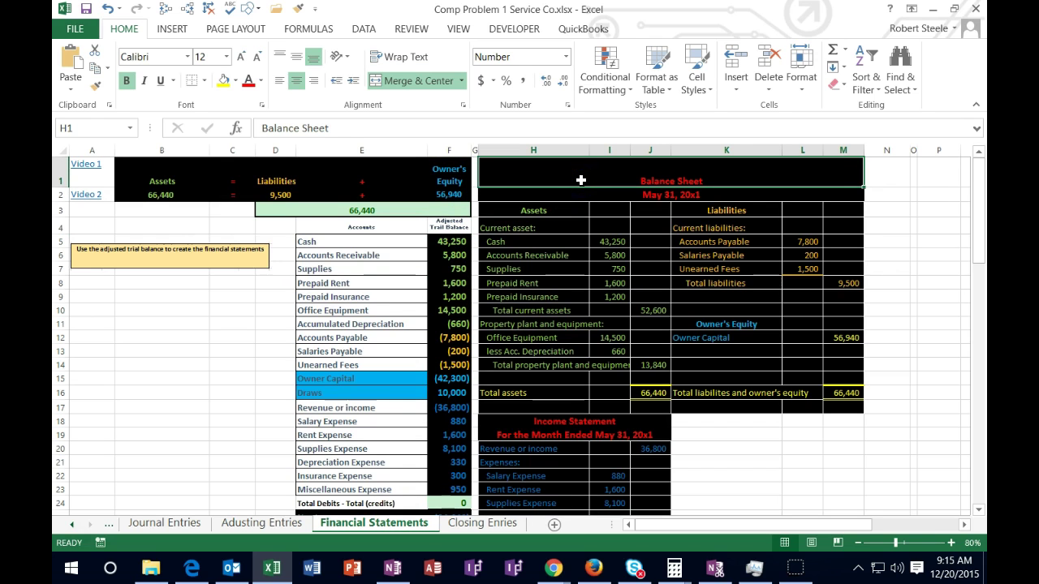
pyautogui.scroll(-1, 590, 248)
pyautogui.click(585, 361)
pyautogui.scroll(-2, 594, 359)
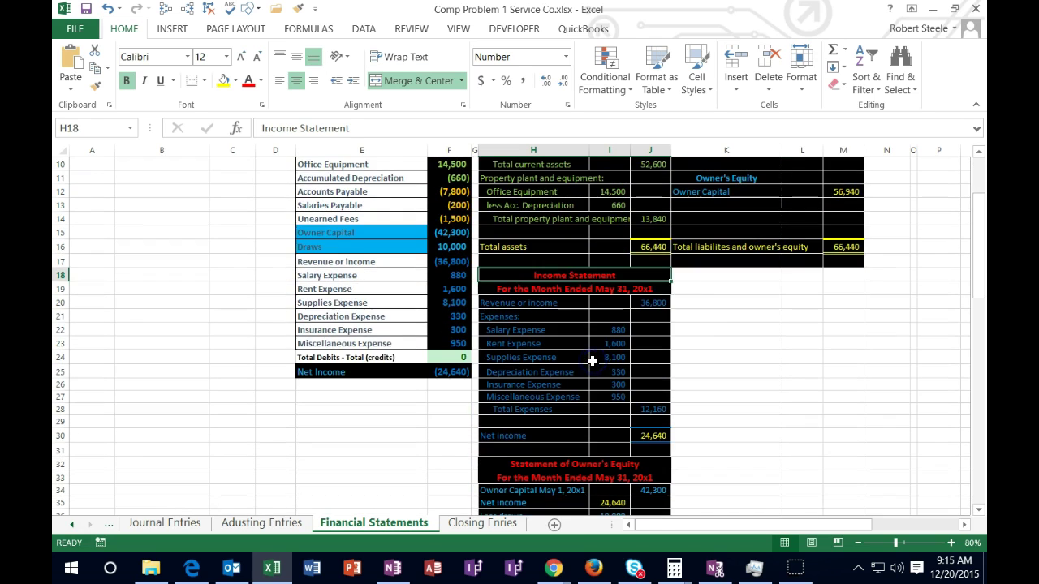
pyautogui.click(576, 460)
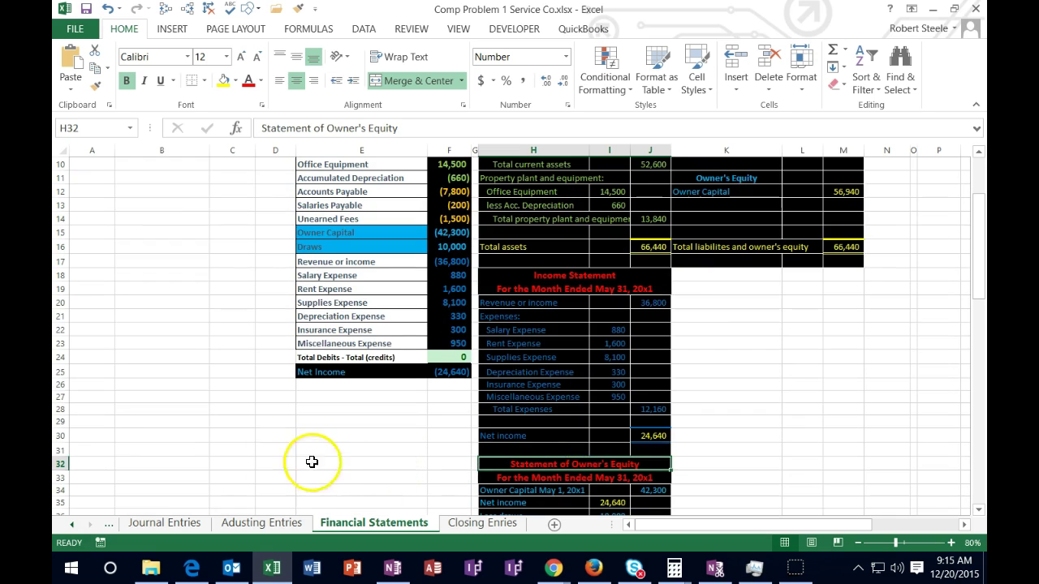
pyautogui.scroll(3, 226, 444)
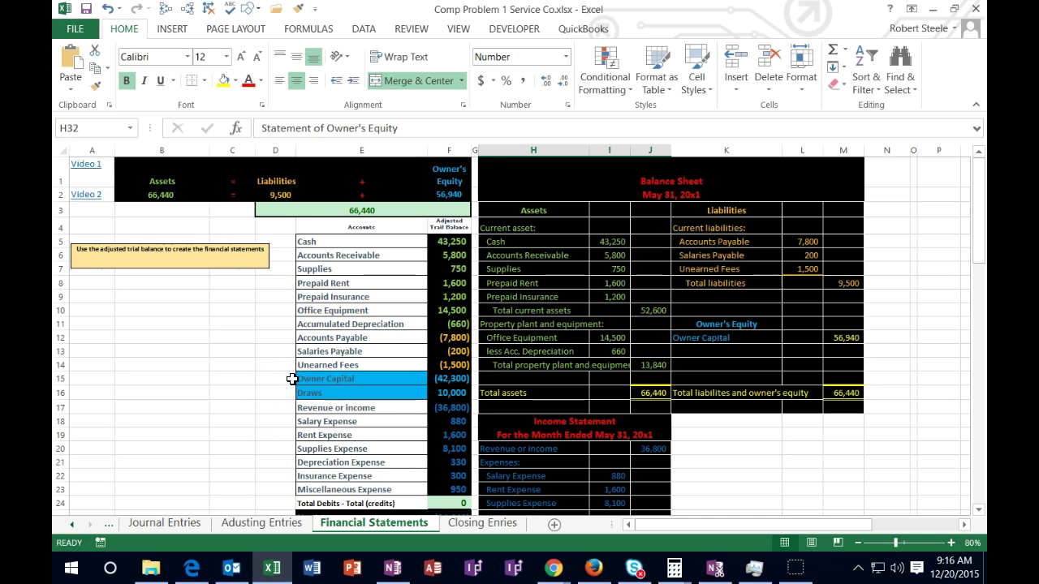
# - Examine the adjusted trial balance, adjustment and closed trial balance columns on the Closing Enries sheet
pyautogui.click(471, 524)
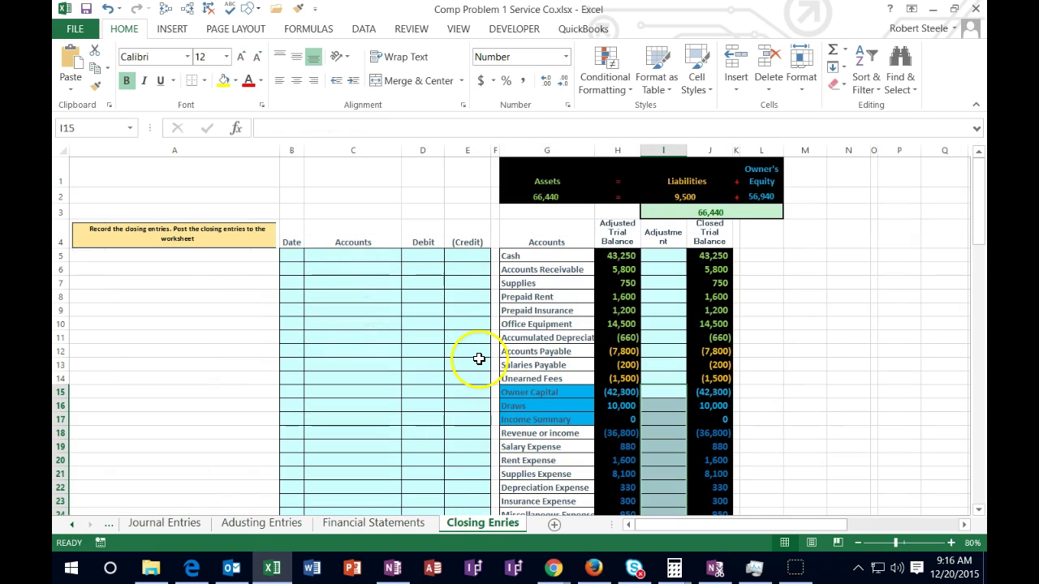
pyautogui.click(609, 256)
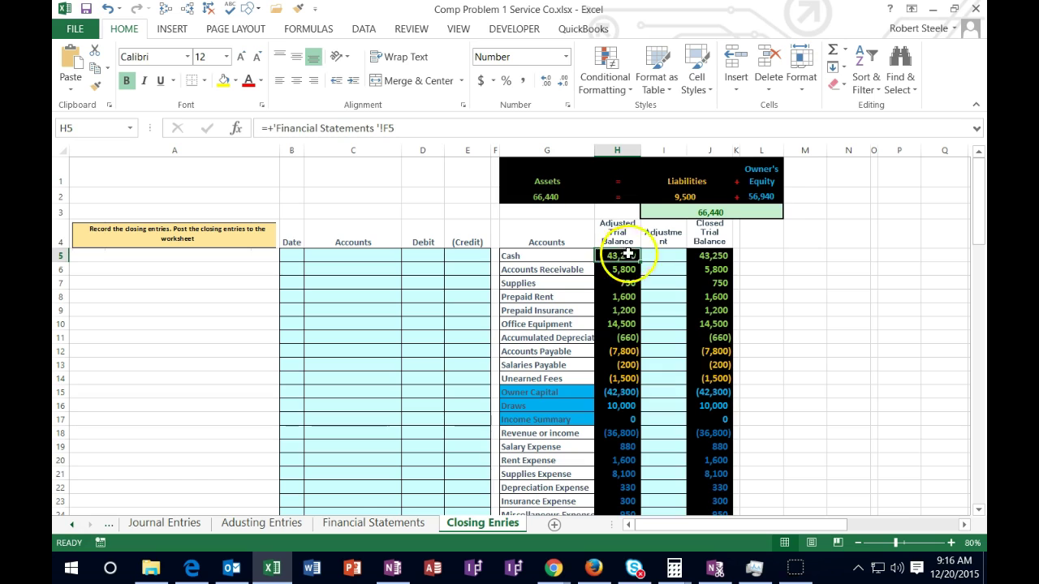
pyautogui.click(663, 234)
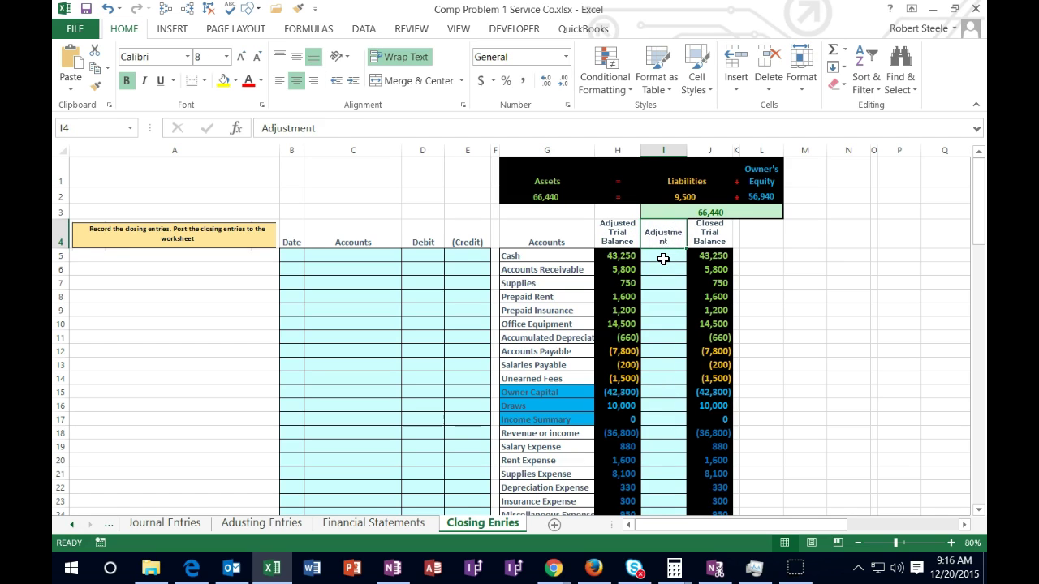
pyautogui.click(709, 234)
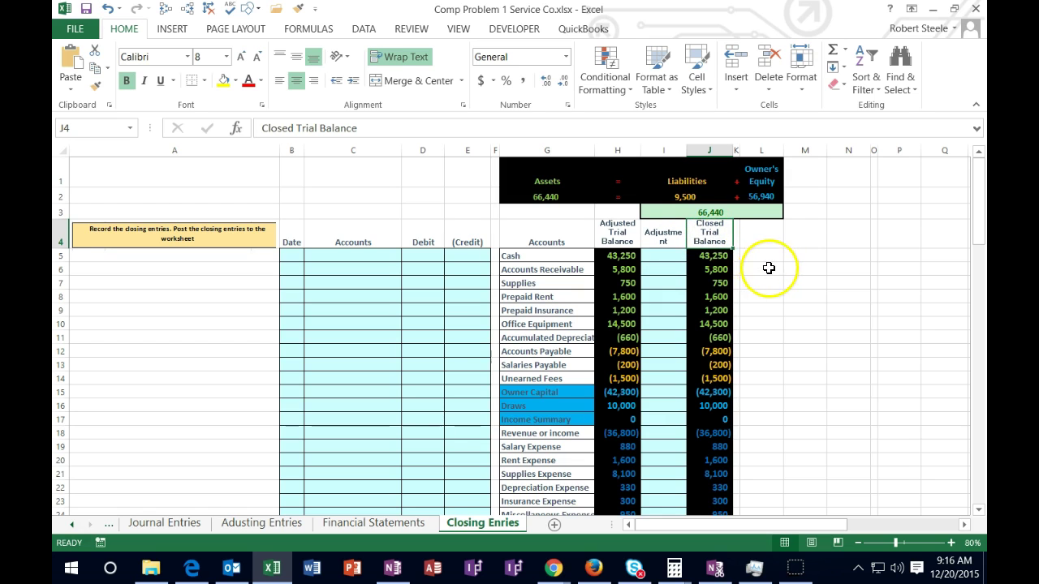
pyautogui.scroll(-1, 771, 268)
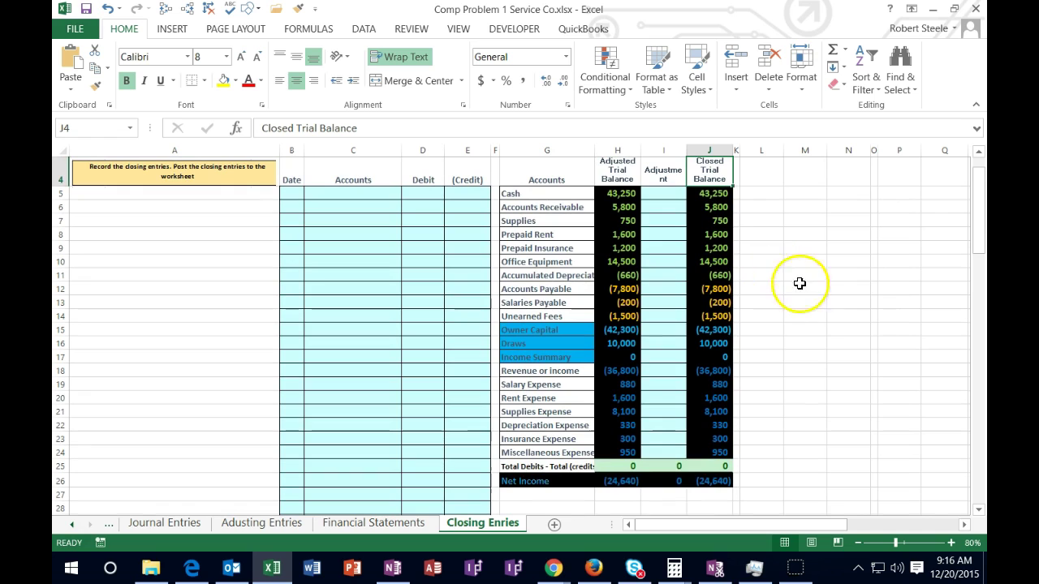
# - Check the closed trial balance sums from Draws through Miscellaneous Expense and from Owner Capital through Miscellaneous Expense
pyautogui.click(716, 373)
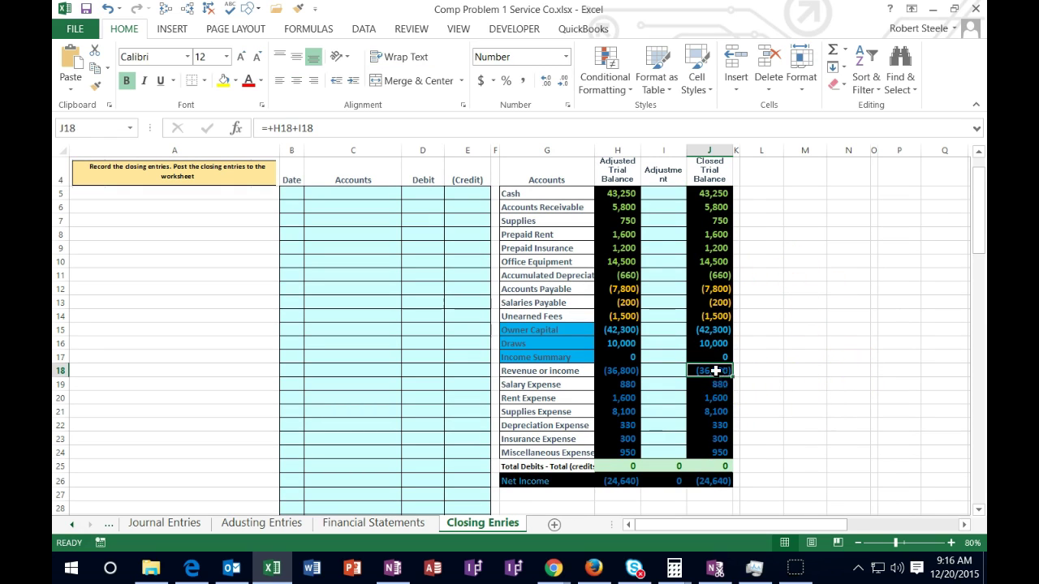
pyautogui.click(721, 346)
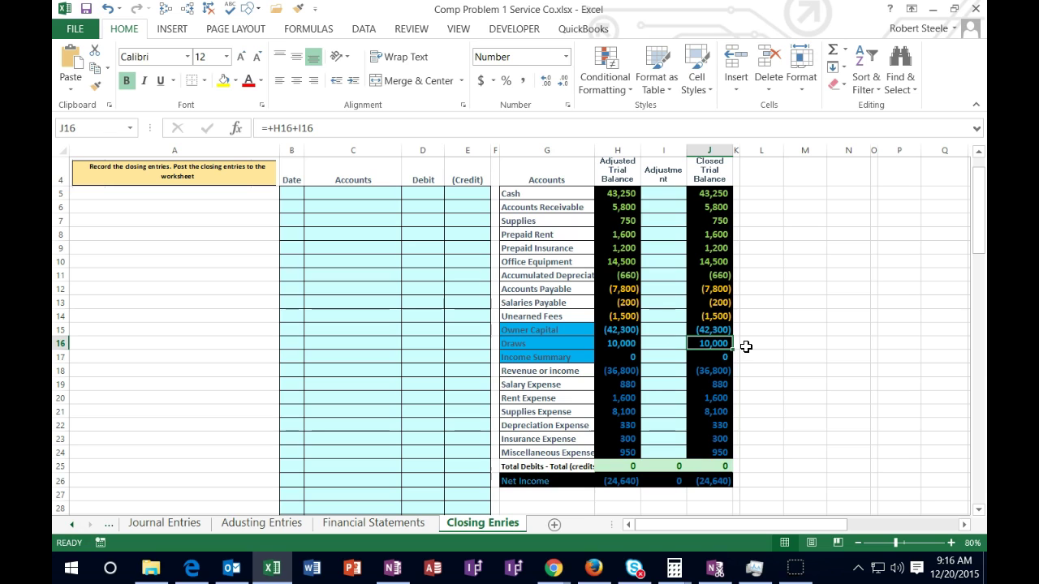
pyautogui.click(709, 371)
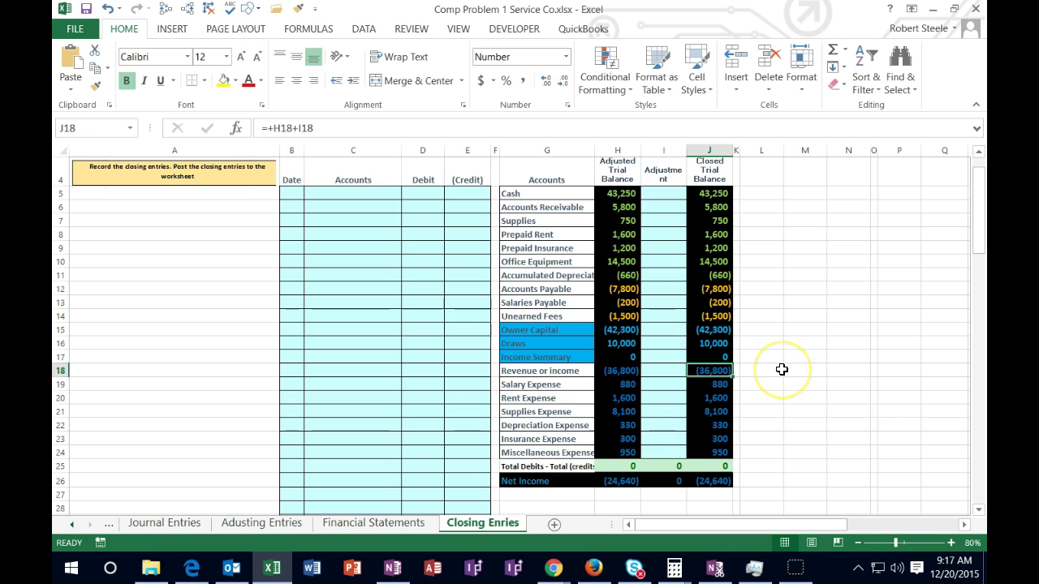
pyautogui.click(753, 329)
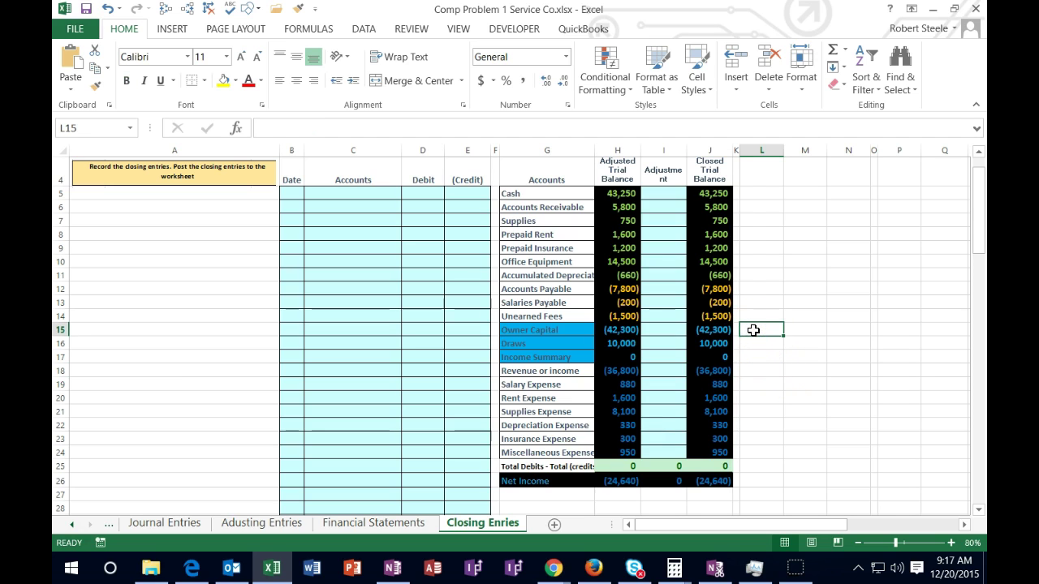
pyautogui.moveTo(722, 341); pyautogui.dragTo(723, 452)
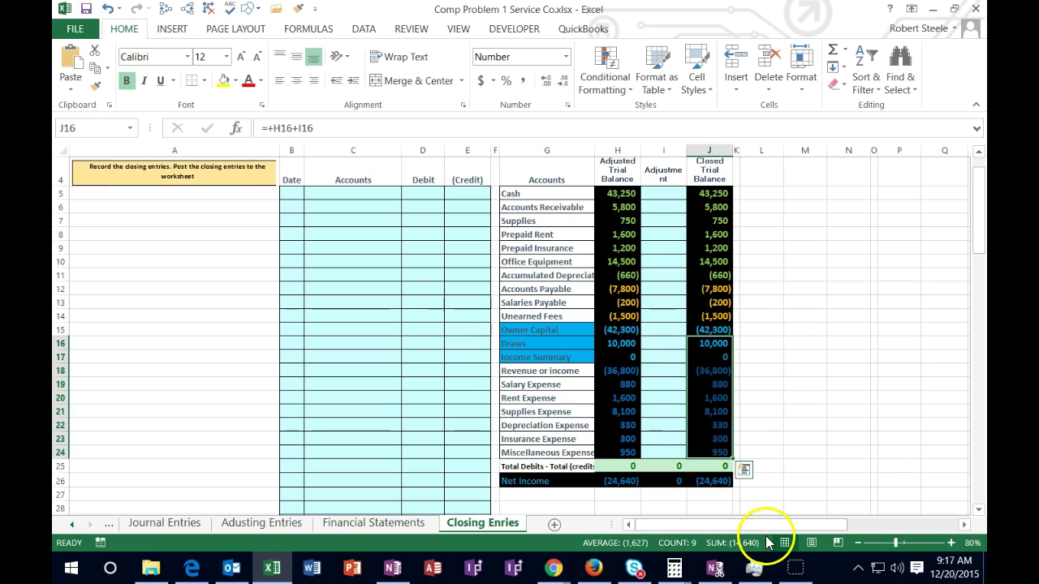
pyautogui.click(753, 330)
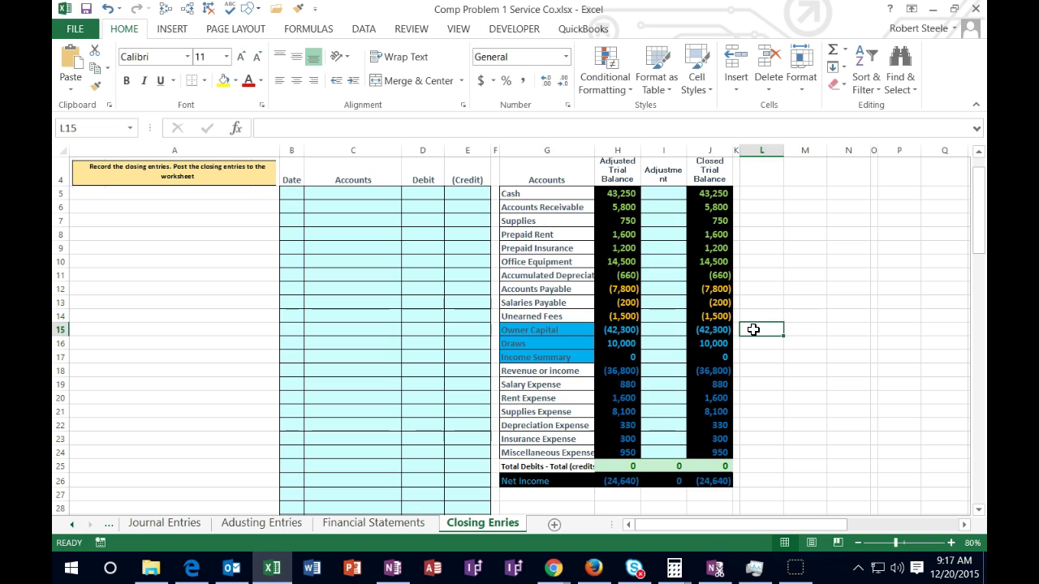
pyautogui.click(715, 329)
pyautogui.moveTo(733, 336); pyautogui.dragTo(727, 456)
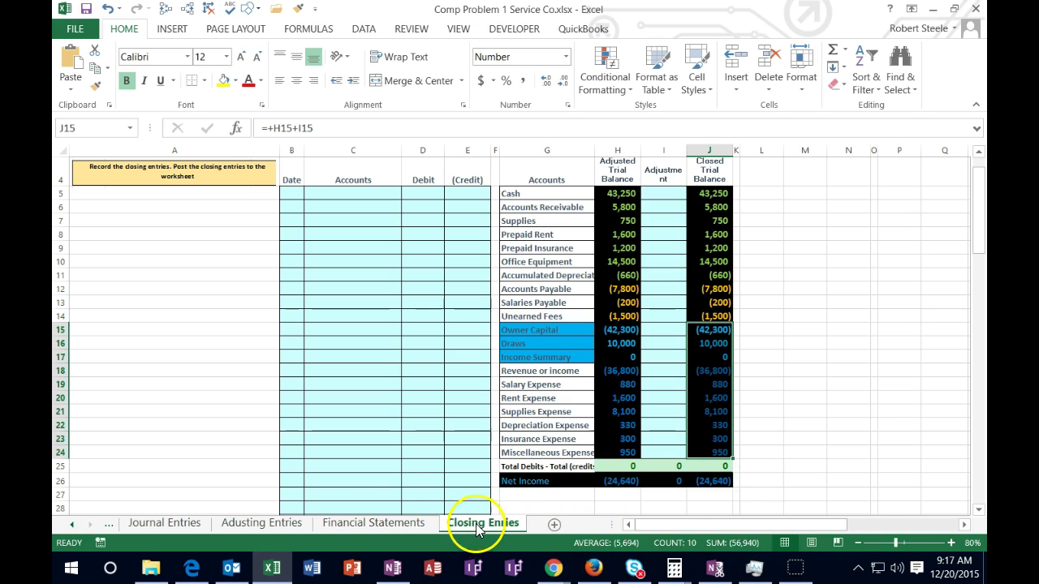
# - Check the ending owner capital in the statement of owner's equity and on the balance sheet of the Financial Statements sheet
pyautogui.click(421, 524)
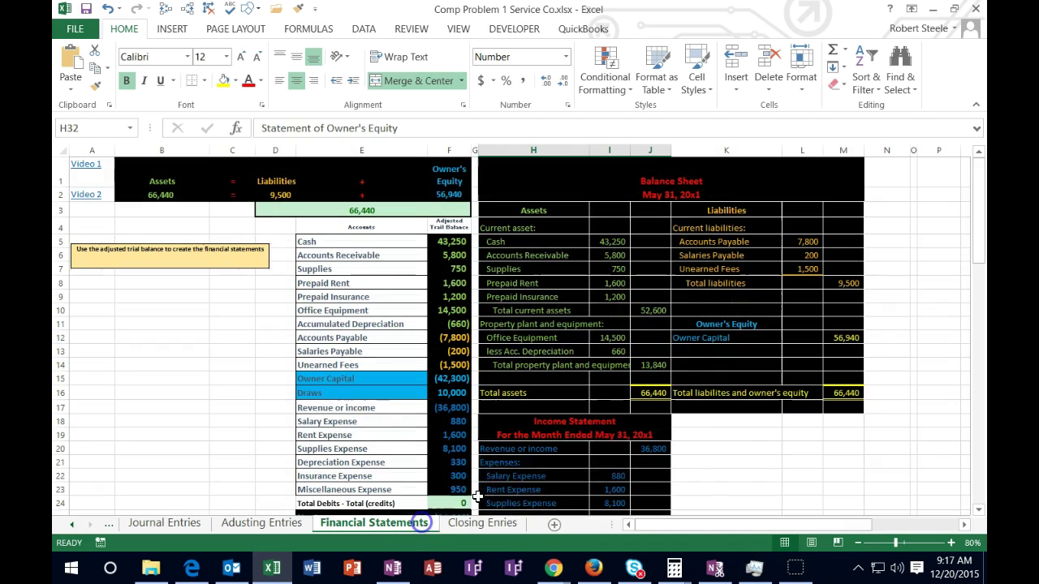
pyautogui.scroll(-5, 735, 422)
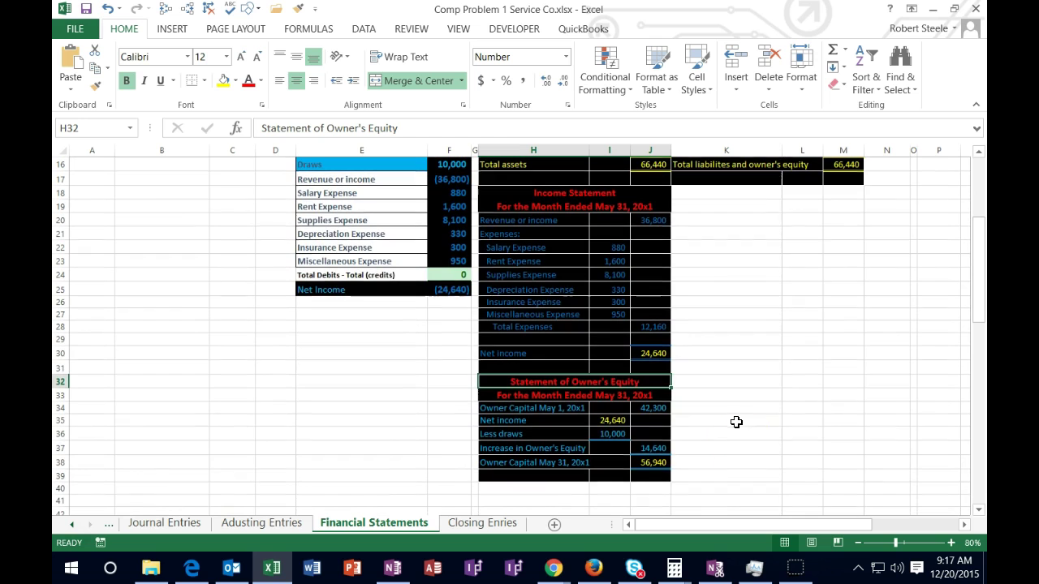
pyautogui.click(650, 463)
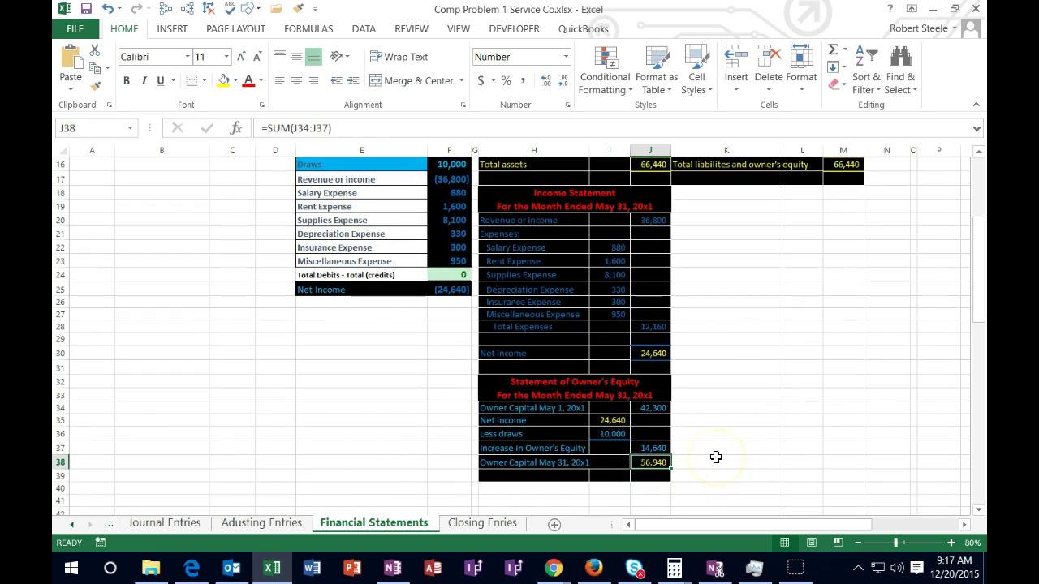
pyautogui.scroll(4, 716, 457)
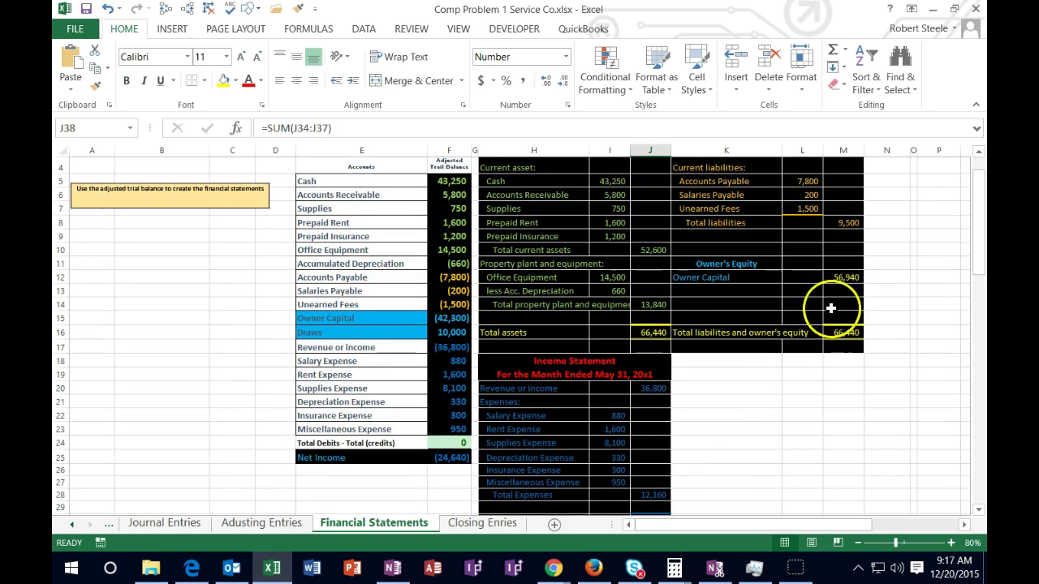
pyautogui.click(846, 276)
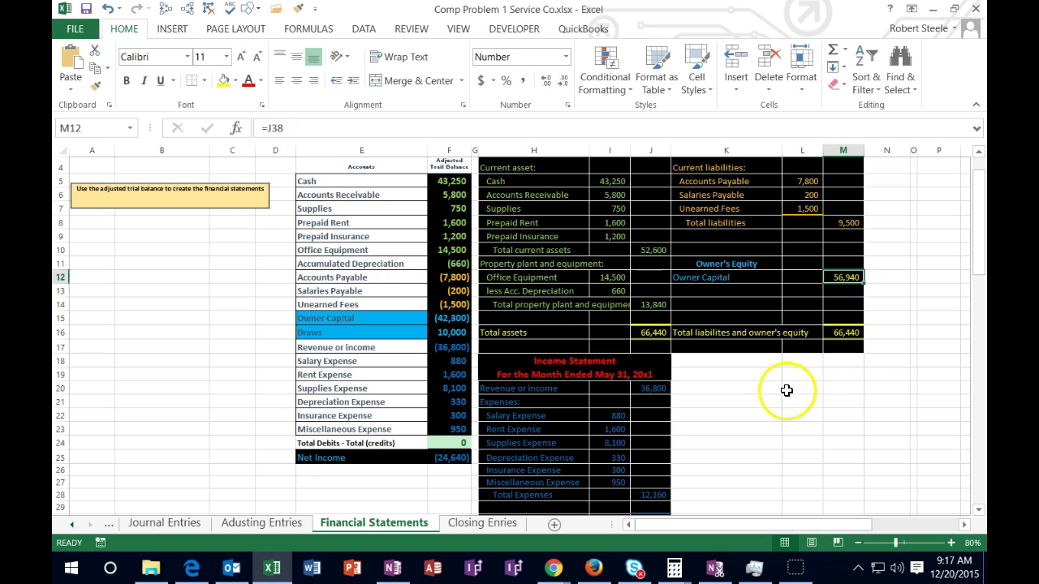
# - Enter the date 5/31 for the first closing entry in B5 of the Closing Enries sheet, ending on its account cell
pyautogui.click(514, 523)
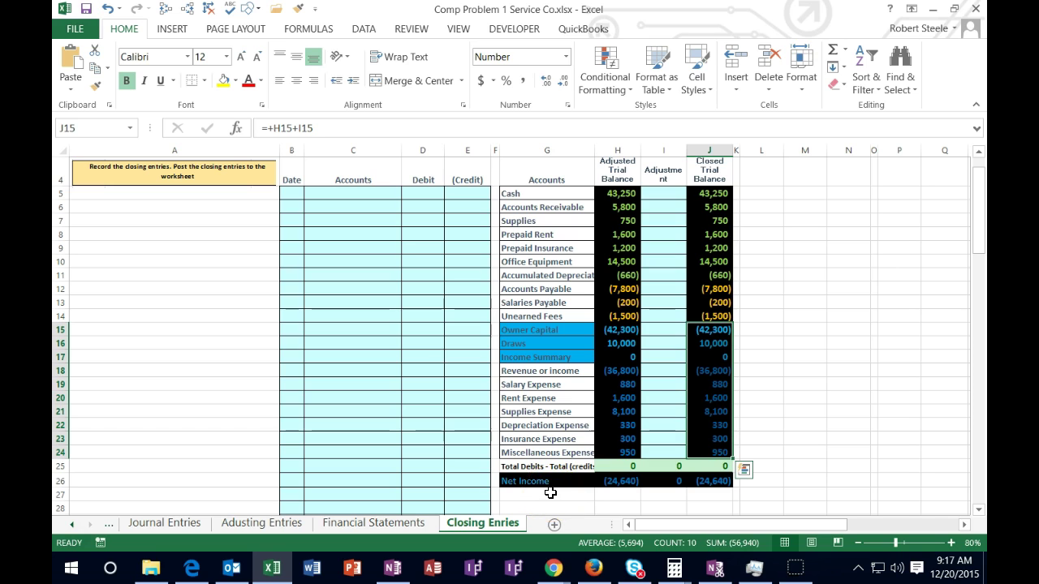
pyautogui.click(285, 194)
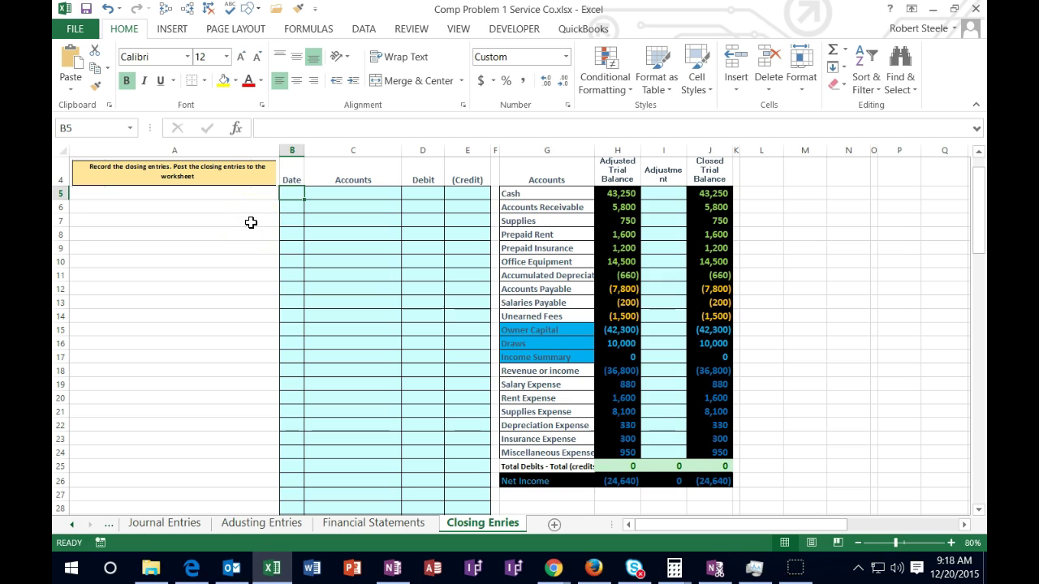
pyautogui.write('5/31')
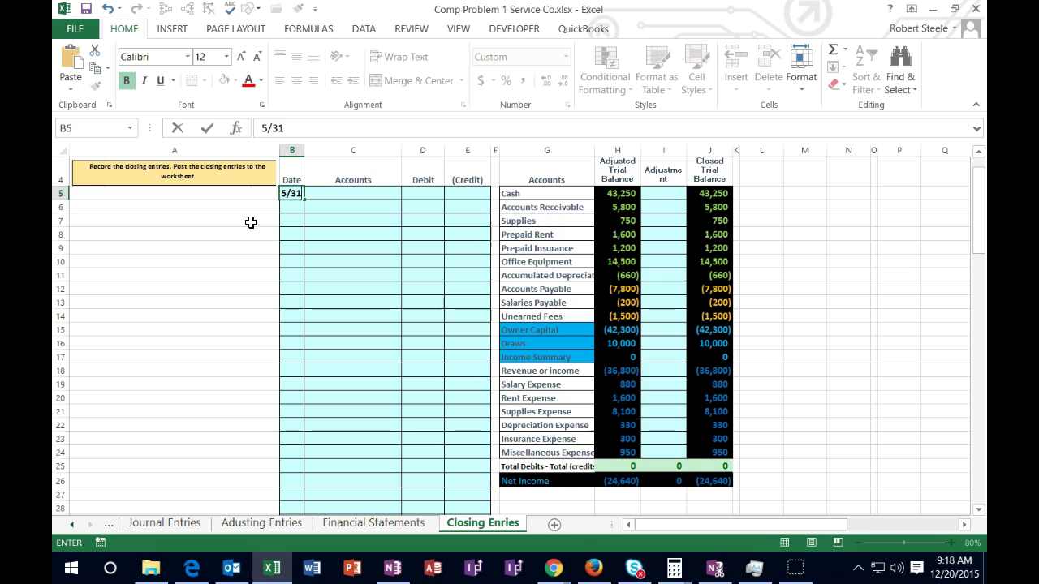
pyautogui.press('Return')
pyautogui.press('Right')
pyautogui.press('Up')
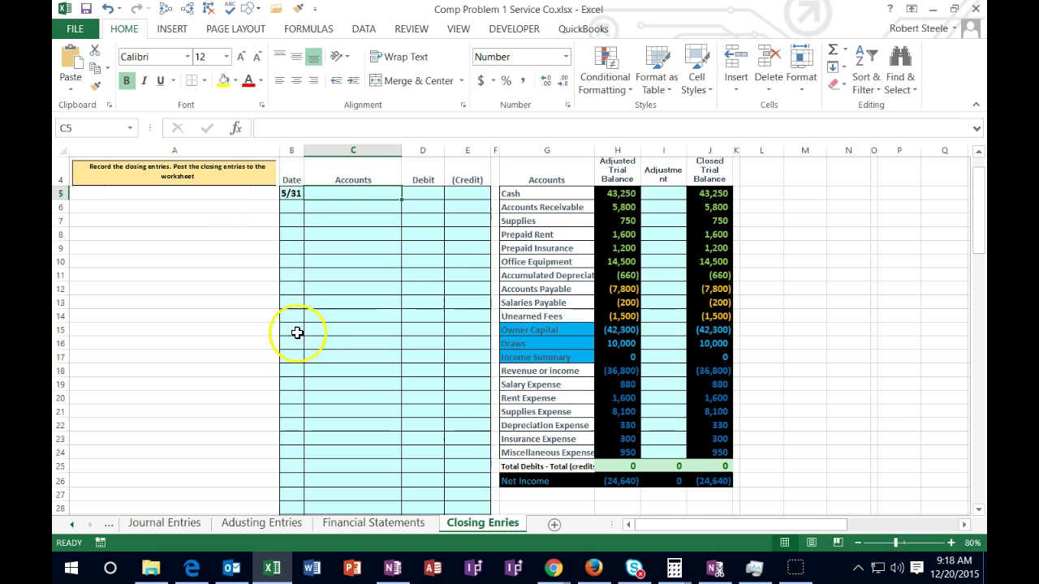
# - Examine the Income Summary row's balance and adjustment cells in the closing worksheet
pyautogui.moveTo(504, 360); pyautogui.dragTo(666, 358)
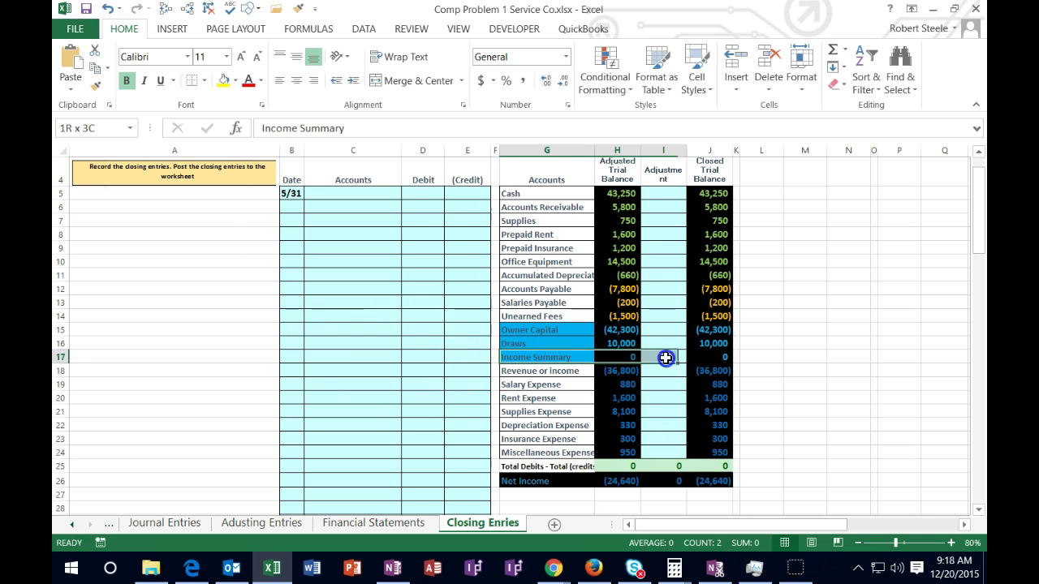
pyautogui.click(768, 353)
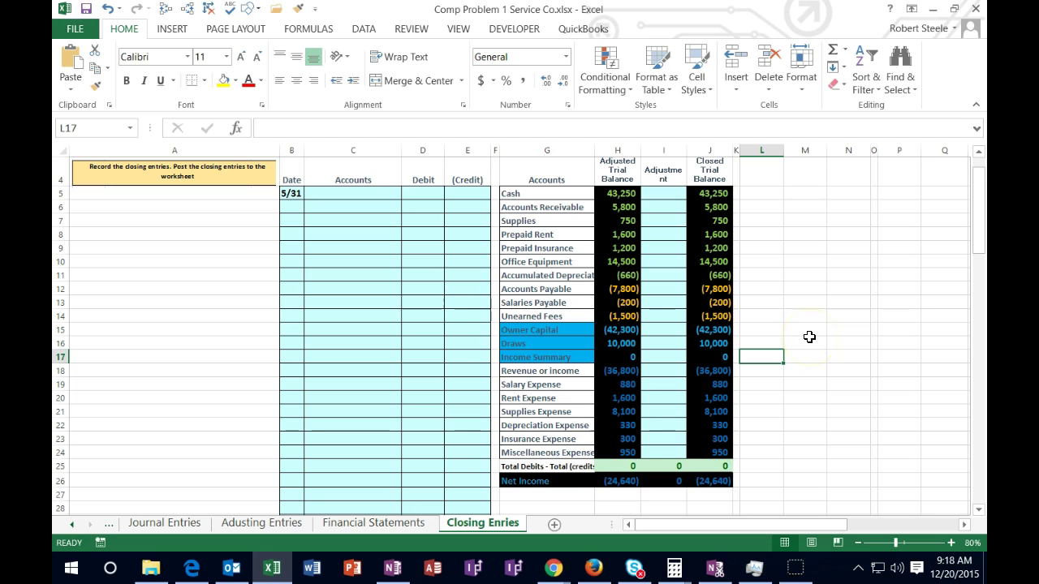
# - Examine the Revenue or income row of the closing worksheet, including its adjusted trial balance cell
pyautogui.moveTo(538, 370); pyautogui.dragTo(709, 363)
pyautogui.moveTo(570, 371); pyautogui.dragTo(704, 371)
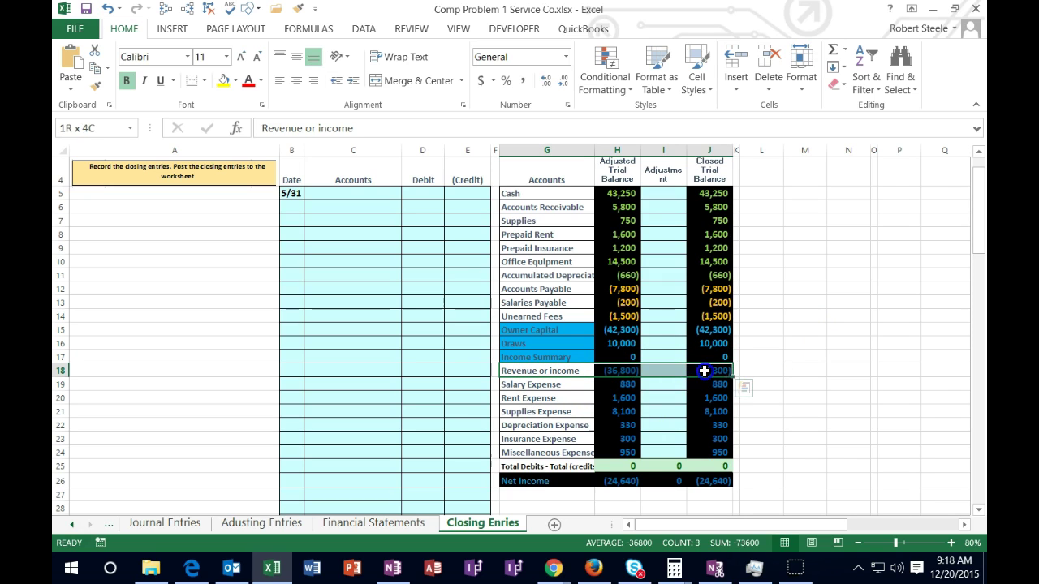
pyautogui.click(952, 545)
pyautogui.moveTo(795, 528); pyautogui.dragTo(759, 529)
pyautogui.click(696, 363)
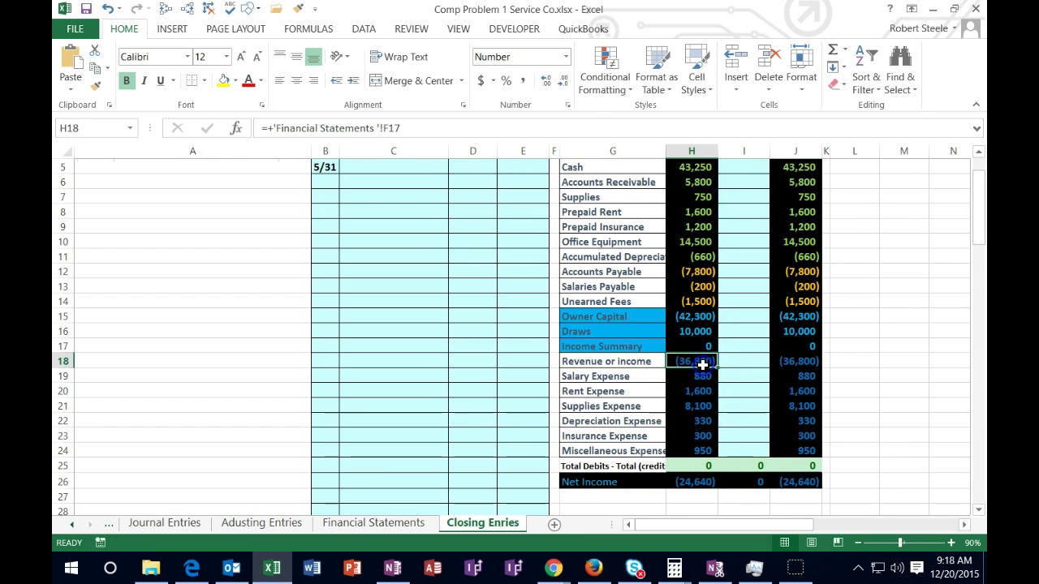
pyautogui.scroll(2, 515, 418)
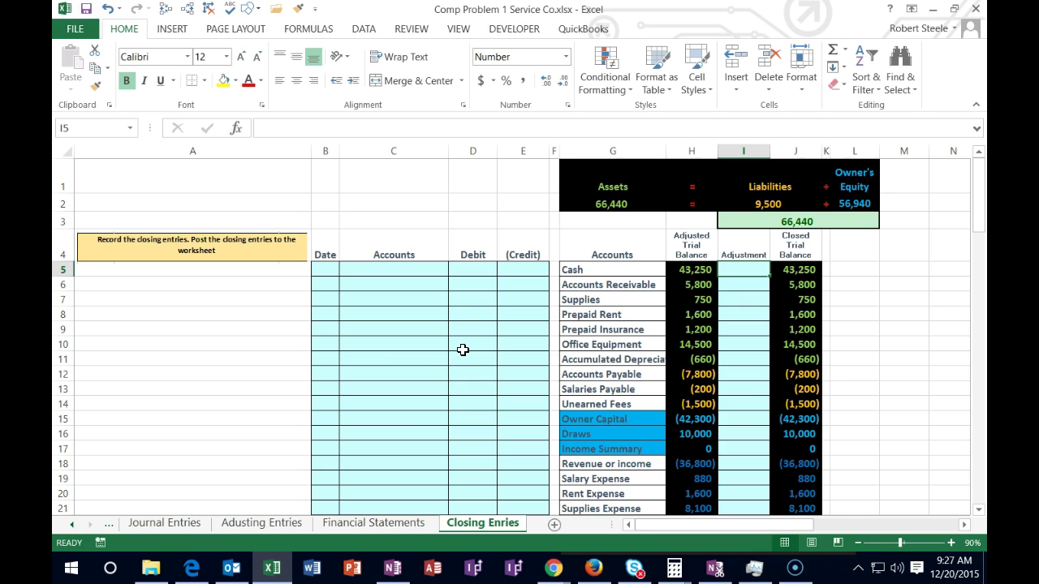
# - Review the Trial Balance and General Ledger sections of the Journal Entries sheet
pyautogui.click(201, 522)
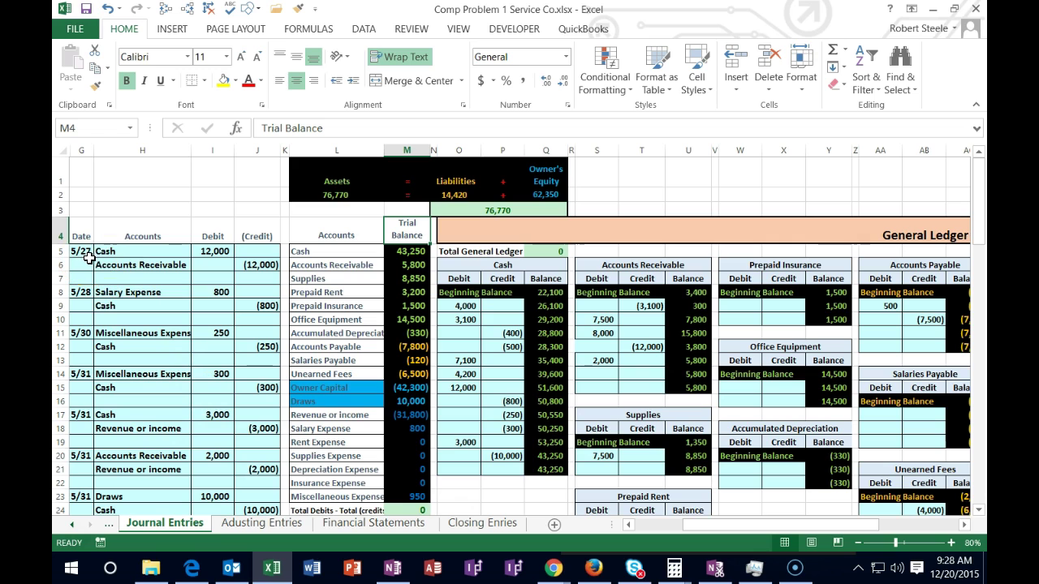
pyautogui.click(901, 230)
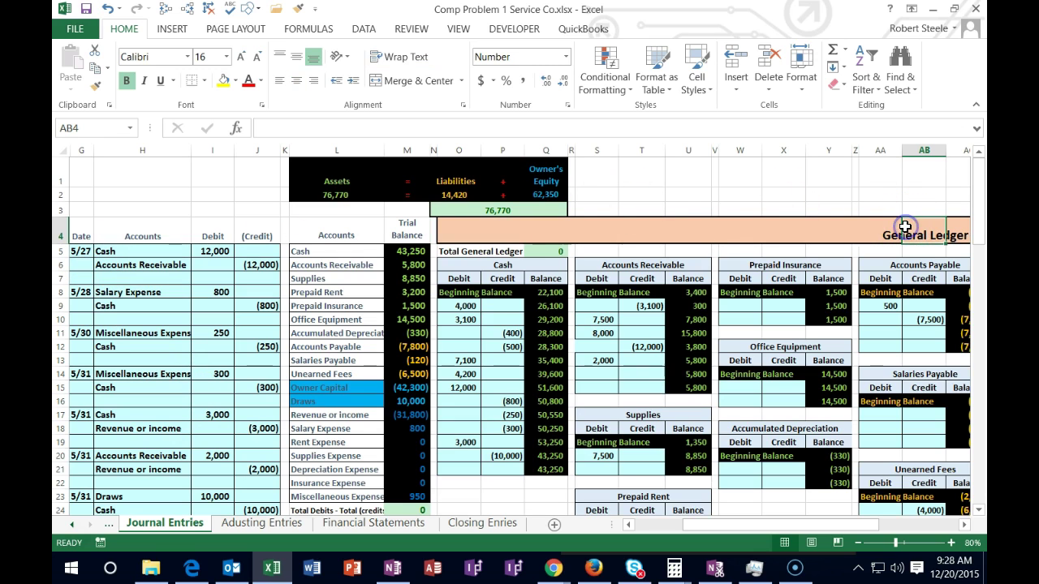
pyautogui.click(414, 231)
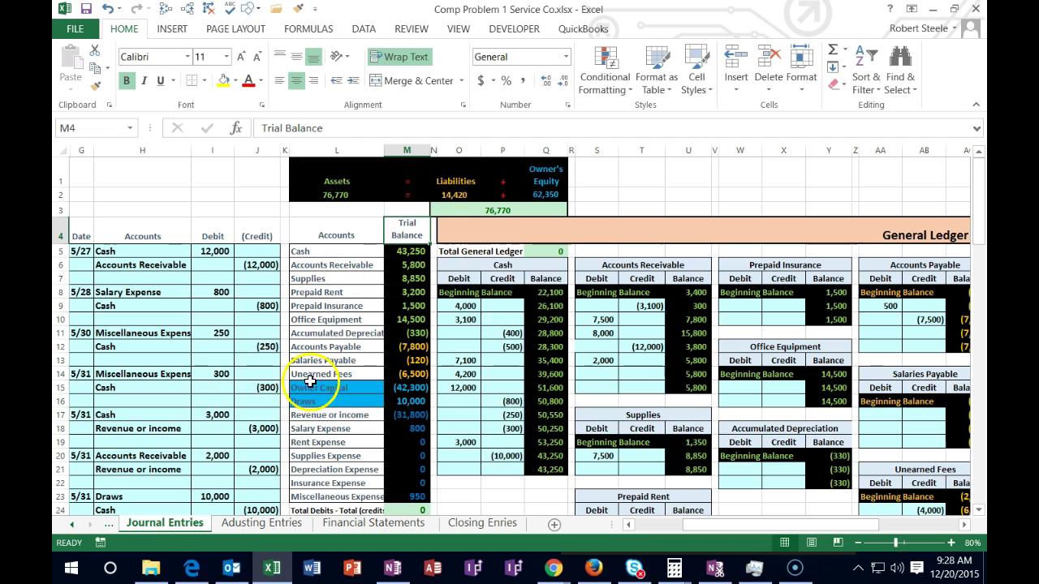
# - Review the unadjusted trial balance, adjustment and adjusted trial balance columns on the Adusting Entries sheet
pyautogui.click(276, 526)
pyautogui.click(276, 526)
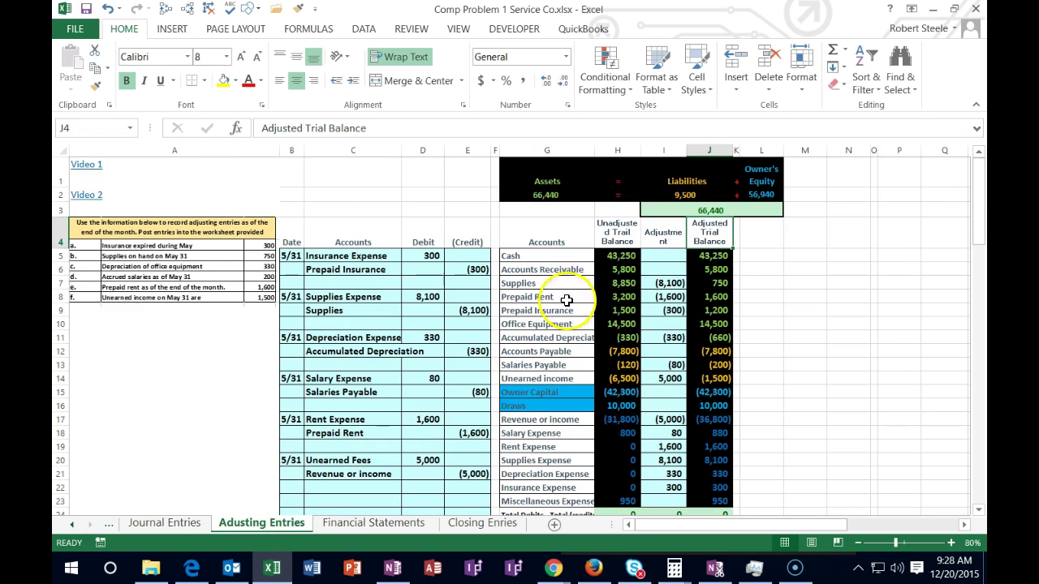
pyautogui.click(611, 234)
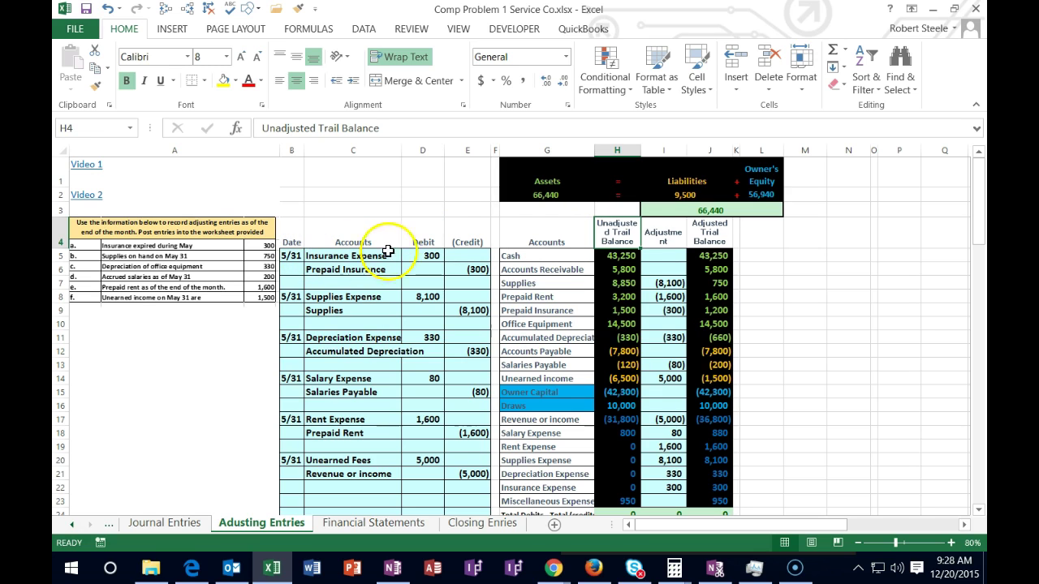
pyautogui.click(663, 233)
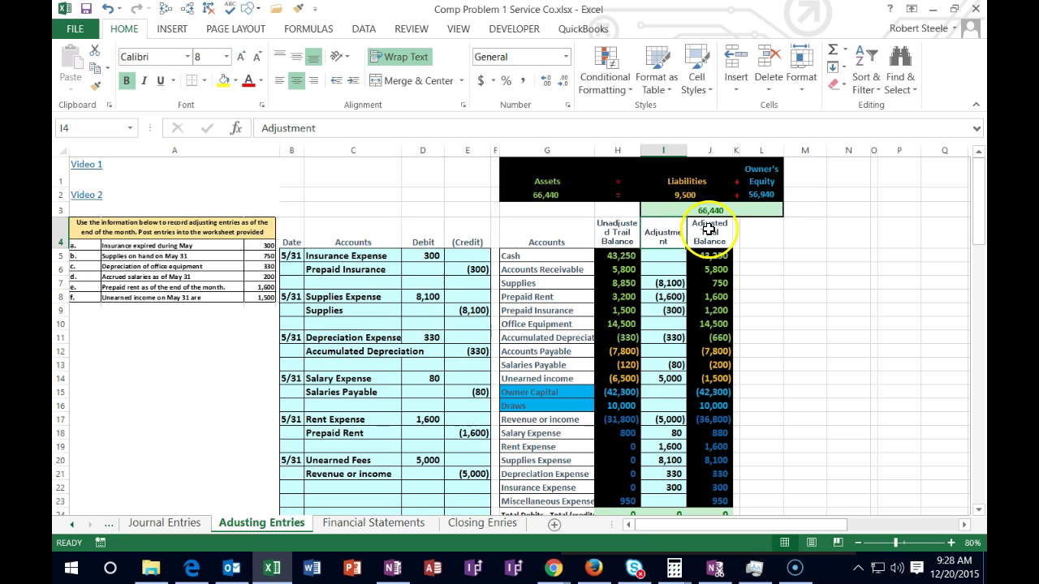
pyautogui.click(708, 231)
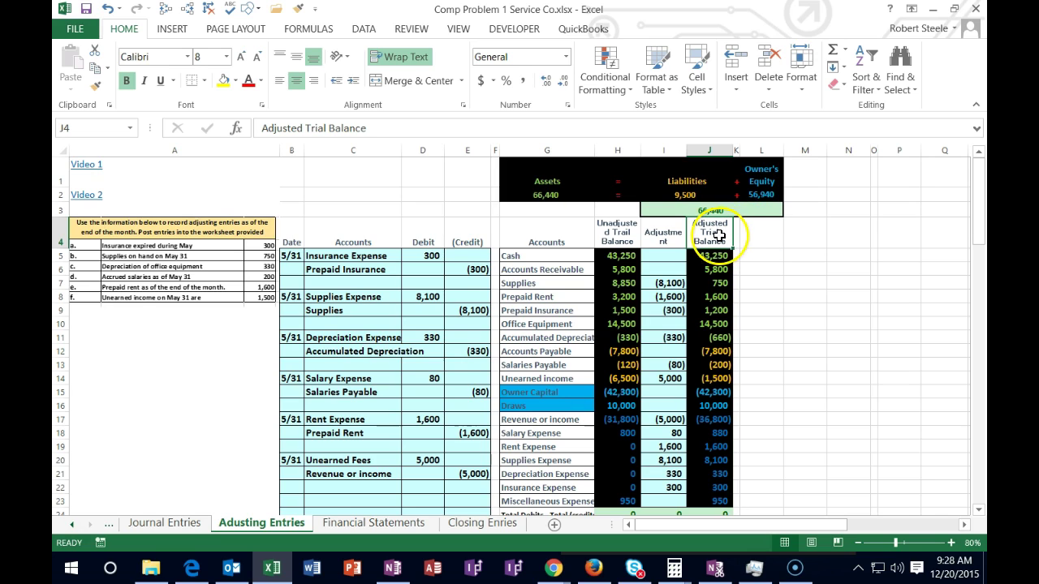
# - Review the adjusted trial balance, balance sheet, income statement and statement of owner's equity on the Financial Statements sheet
pyautogui.click(375, 524)
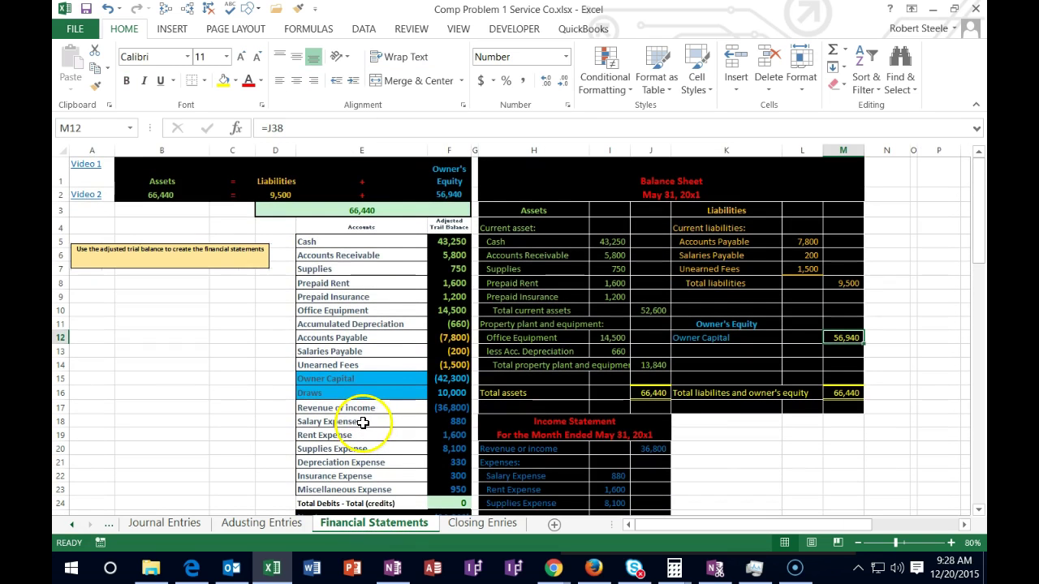
pyautogui.click(449, 227)
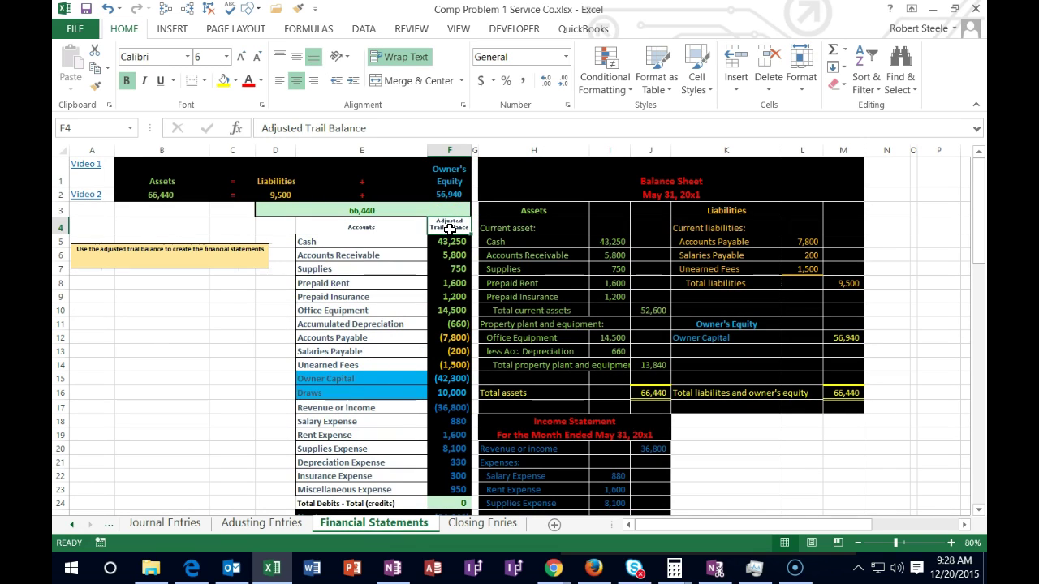
pyautogui.click(577, 196)
pyautogui.scroll(-1, 561, 365)
pyautogui.click(561, 365)
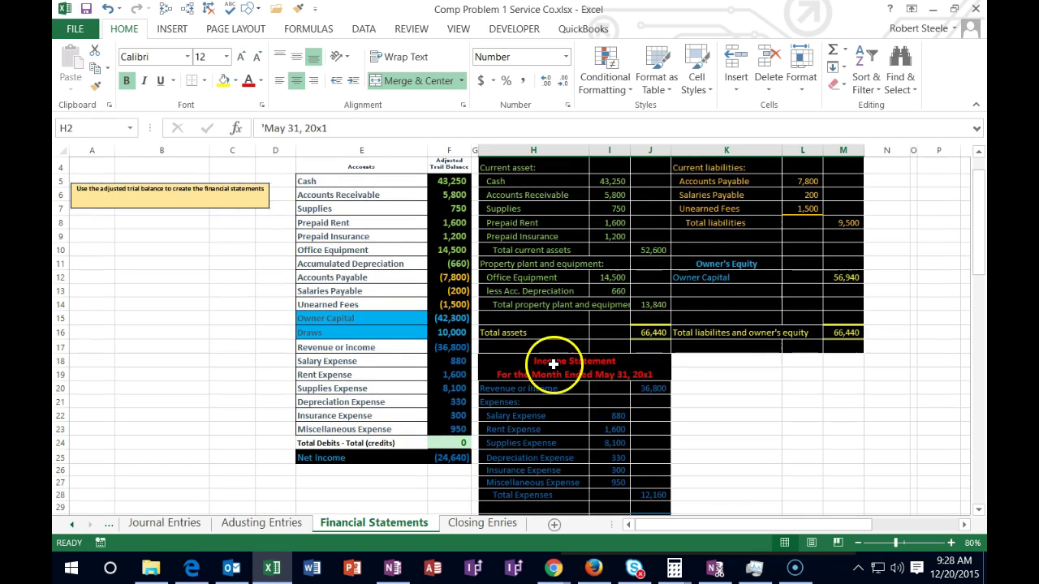
pyautogui.scroll(-2, 557, 364)
pyautogui.click(550, 462)
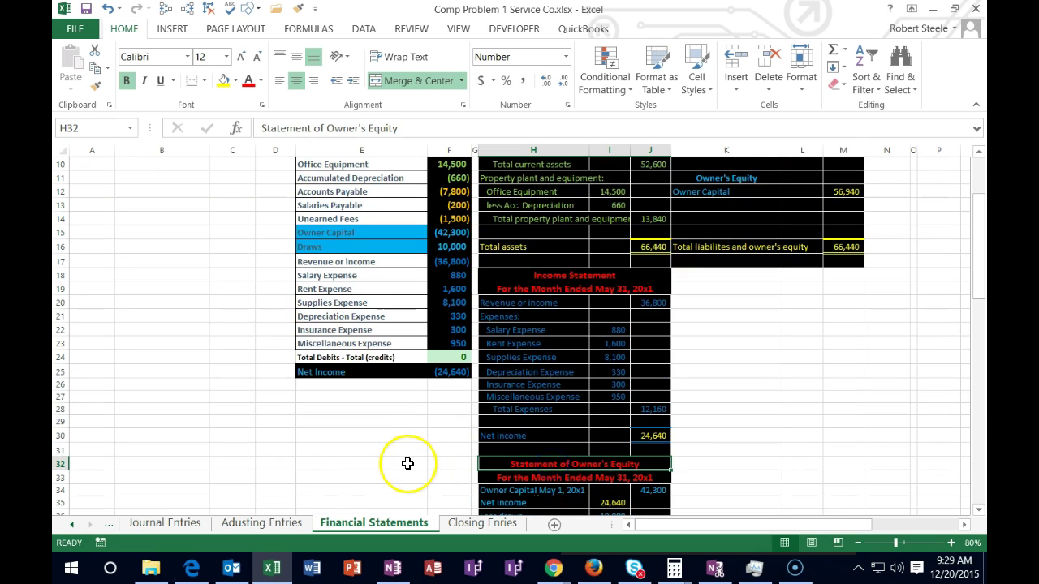
pyautogui.scroll(3, 407, 463)
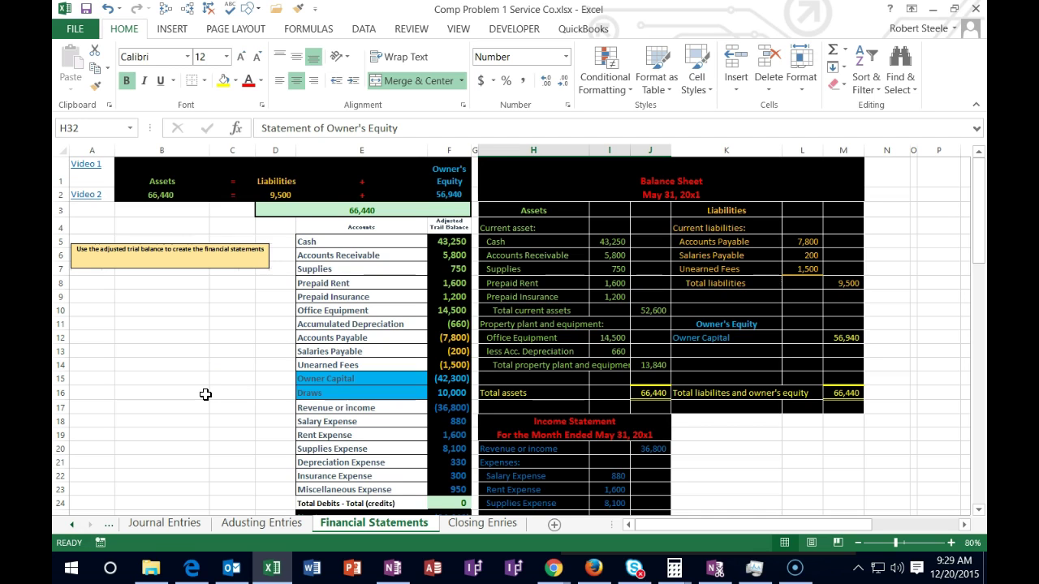
# - Examine the Closing Enries sheet's adjusted trial balance for the permanent accounts from Cash through Unearned Fees
pyautogui.click(473, 525)
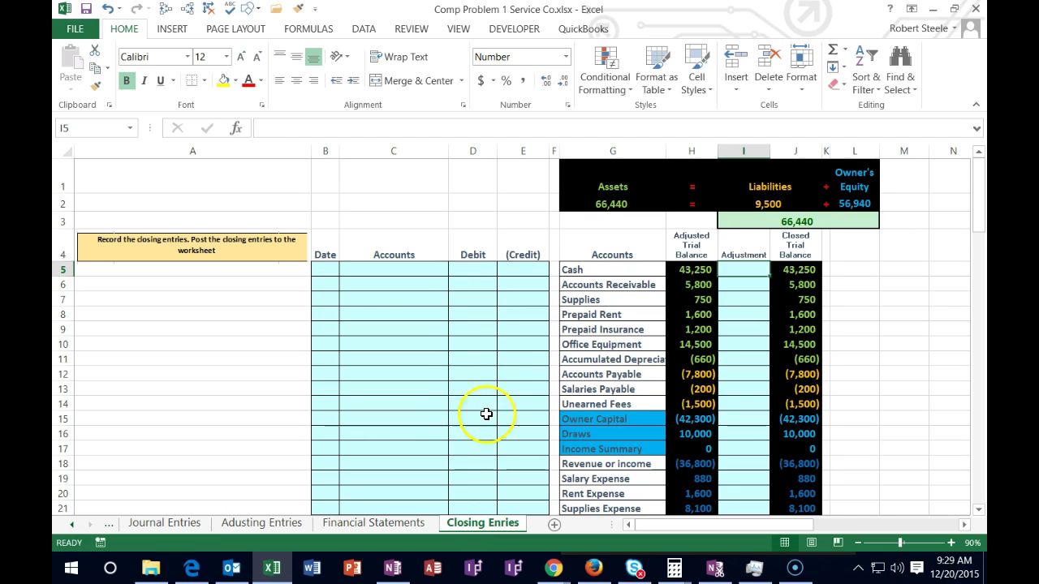
pyautogui.click(692, 241)
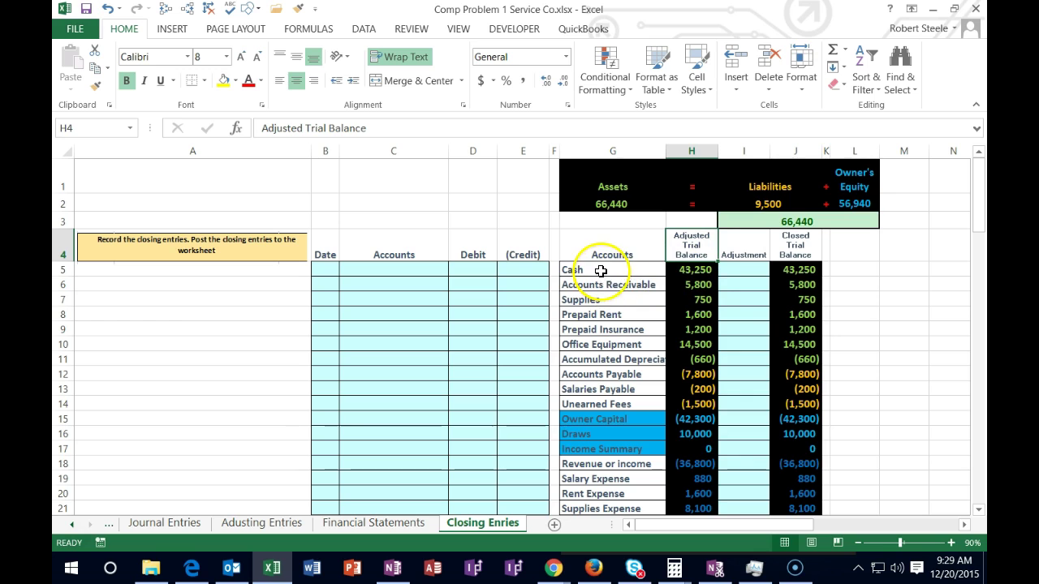
pyautogui.click(626, 272)
pyautogui.moveTo(627, 272); pyautogui.dragTo(684, 408)
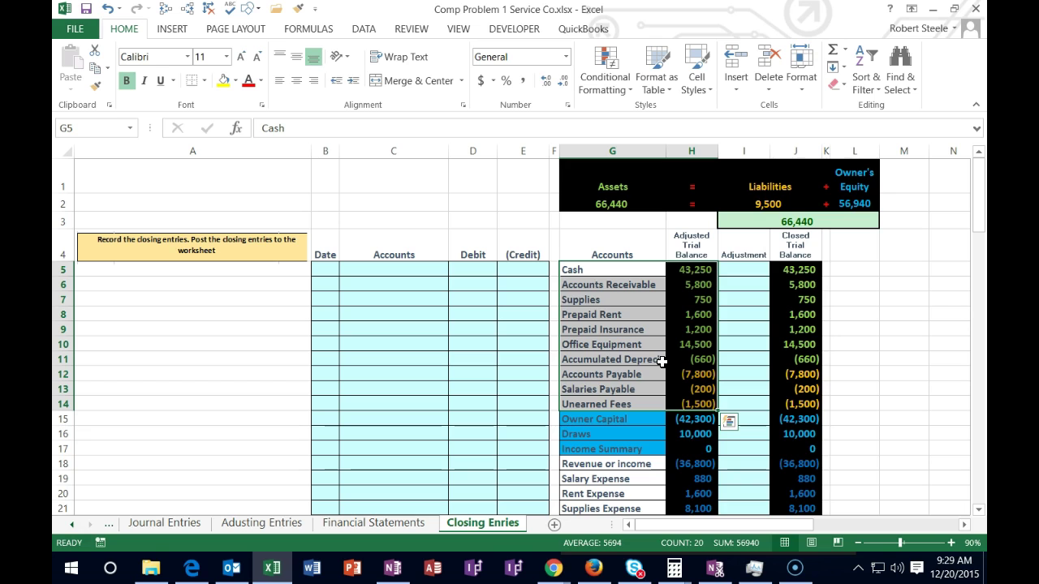
pyautogui.scroll(-1, 662, 362)
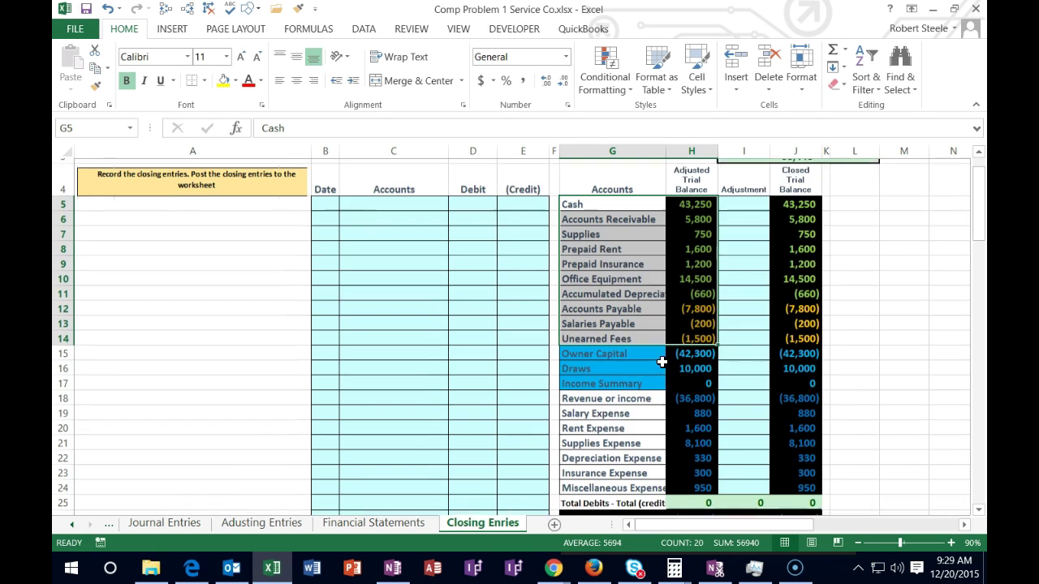
# - Examine the adjusted balances of the temporary accounts from Revenue or income through Miscellaneous Expense, including Salary Expense
pyautogui.click(647, 395)
pyautogui.moveTo(646, 394); pyautogui.dragTo(692, 482)
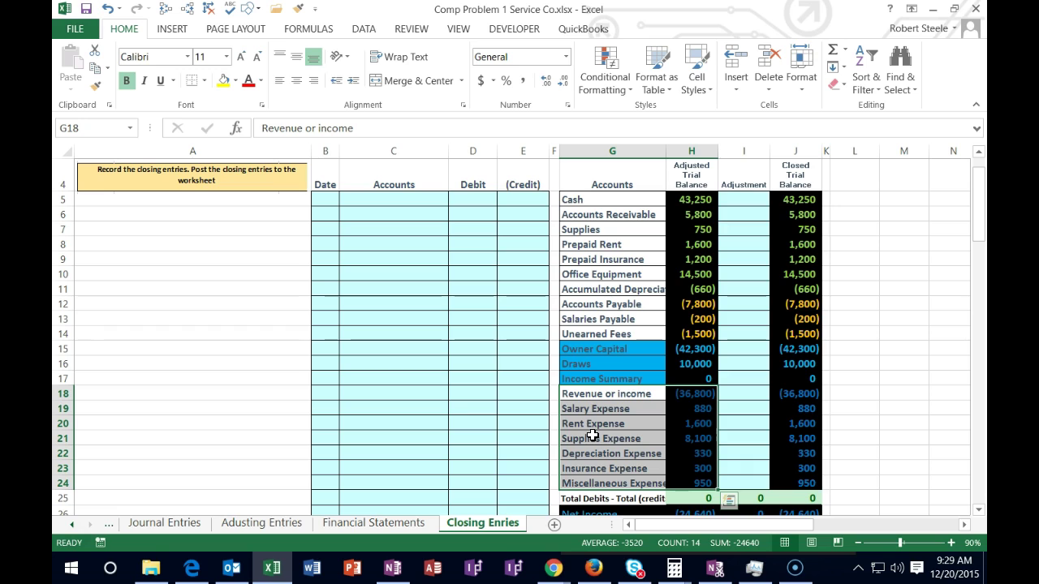
pyautogui.click(689, 395)
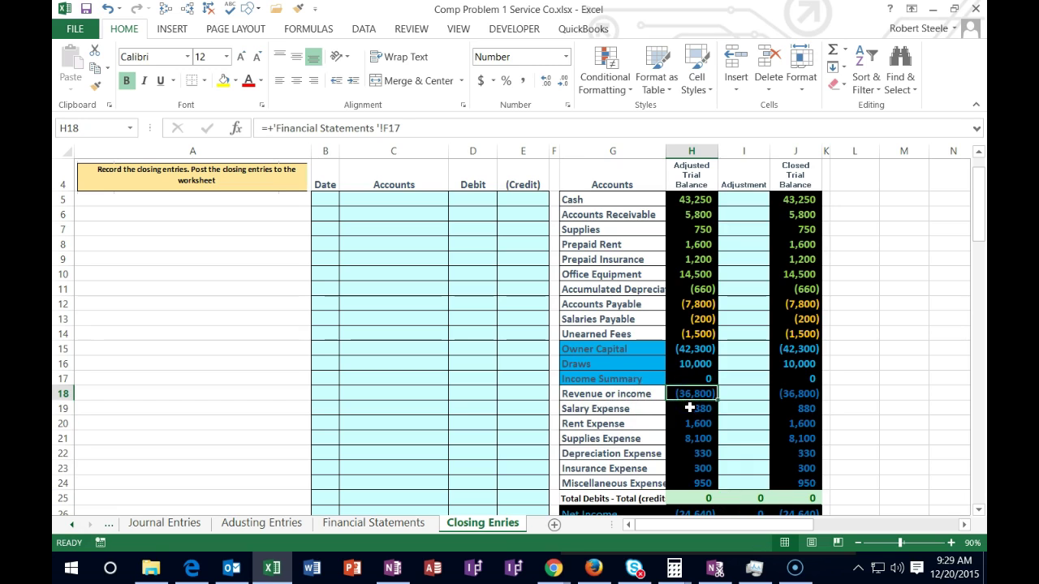
pyautogui.click(689, 407)
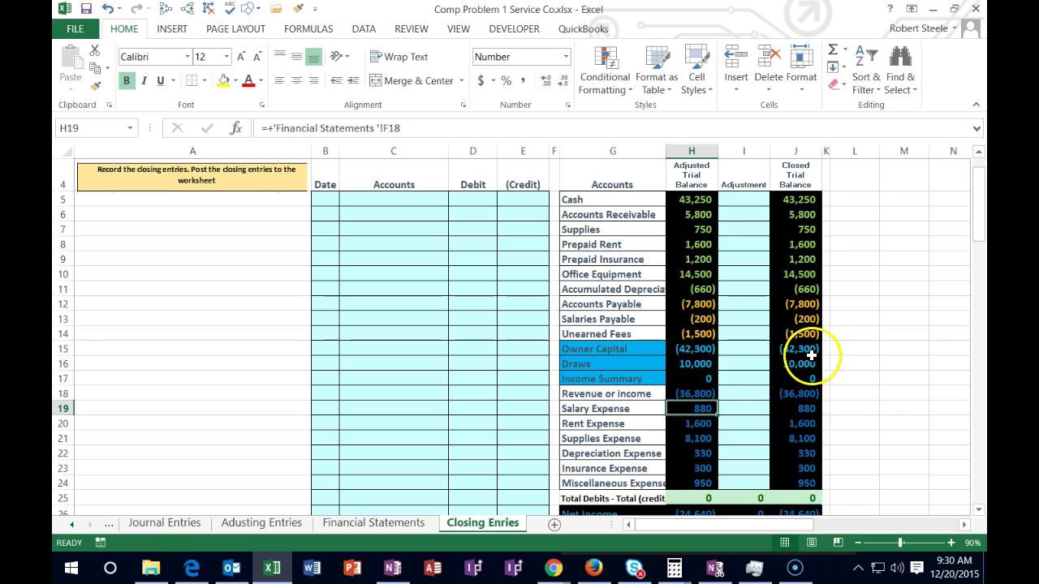
# - Inspect the Owner's Equity formula in L2 and check the closed trial balance sum from Owner Capital through Miscellaneous Expense
pyautogui.scroll(1, 798, 363)
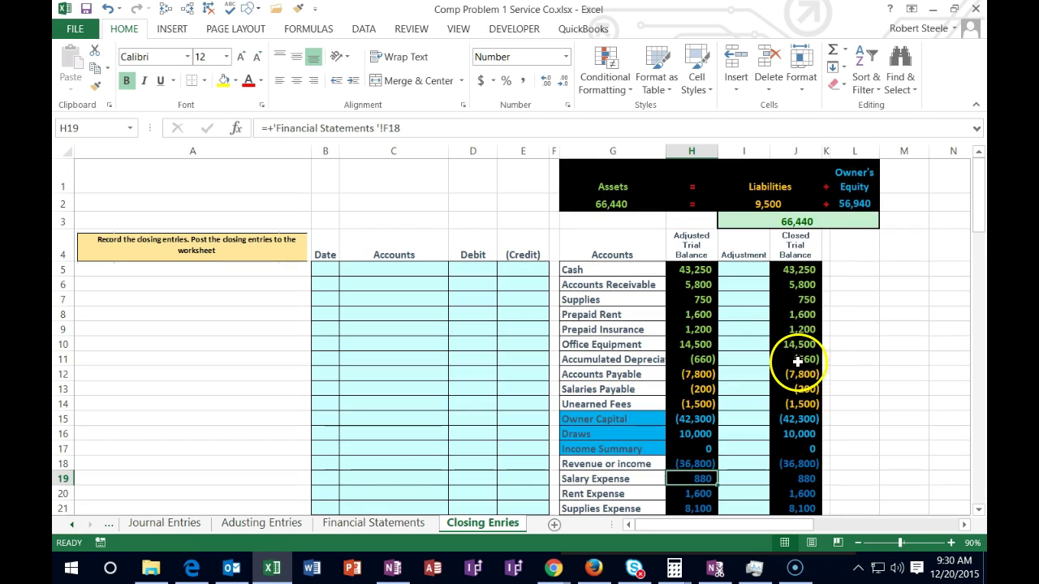
pyautogui.doubleClick(859, 204)
pyautogui.scroll(-2, 854, 297)
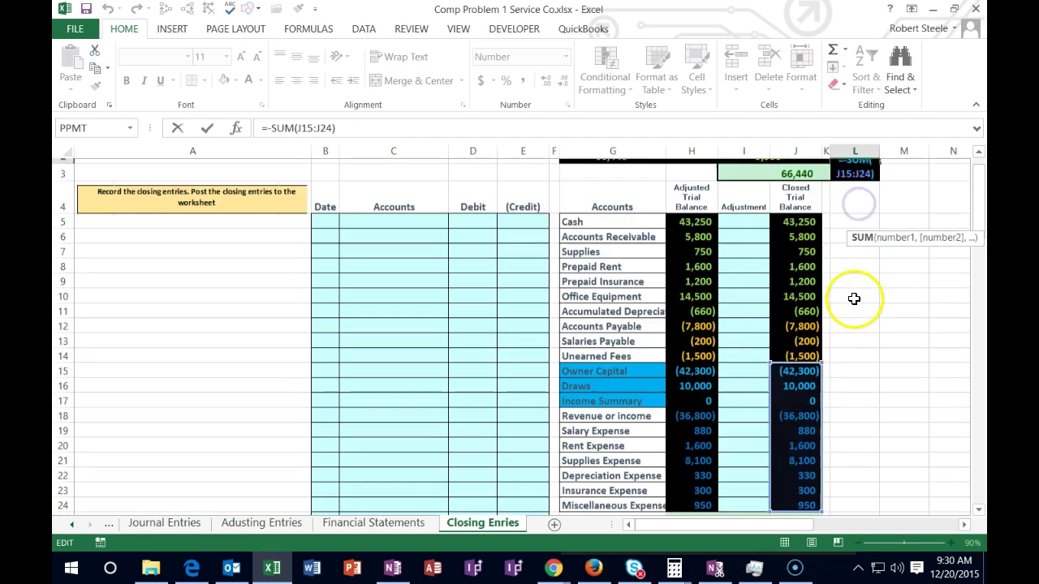
pyautogui.press('Return')
pyautogui.scroll(2, 856, 299)
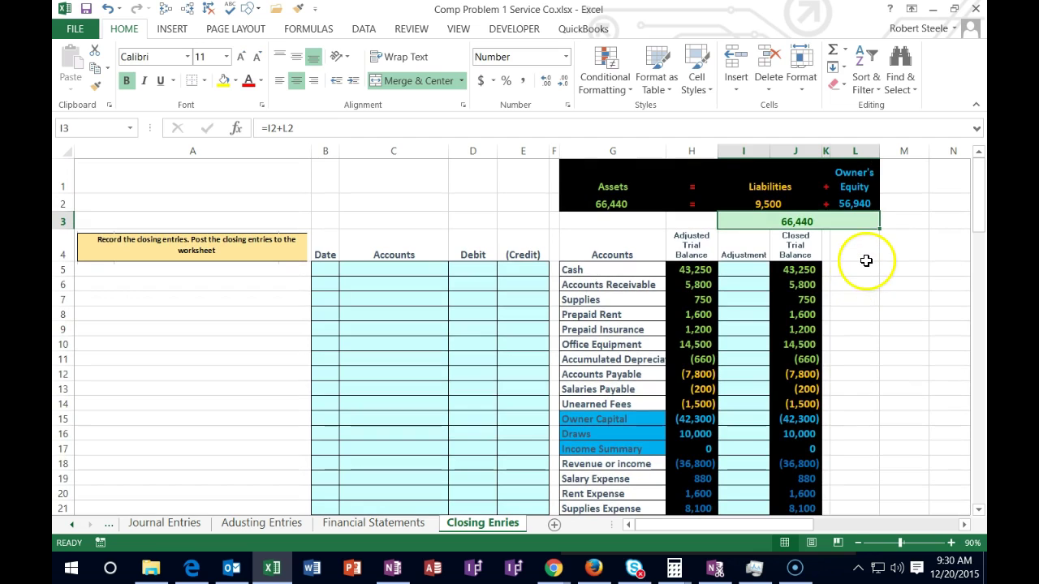
pyautogui.scroll(-2, 849, 309)
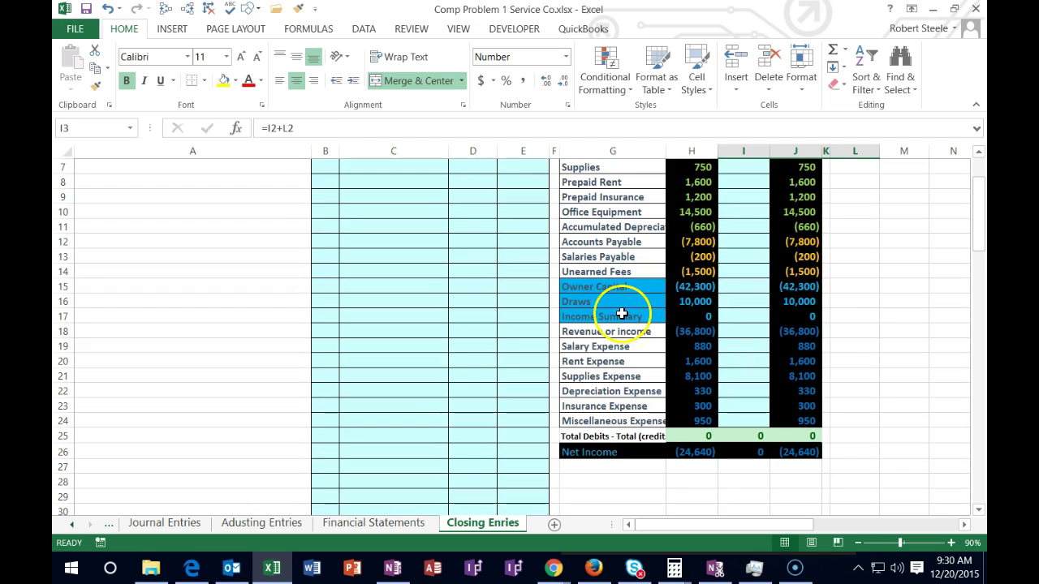
pyautogui.moveTo(796, 286); pyautogui.dragTo(804, 422)
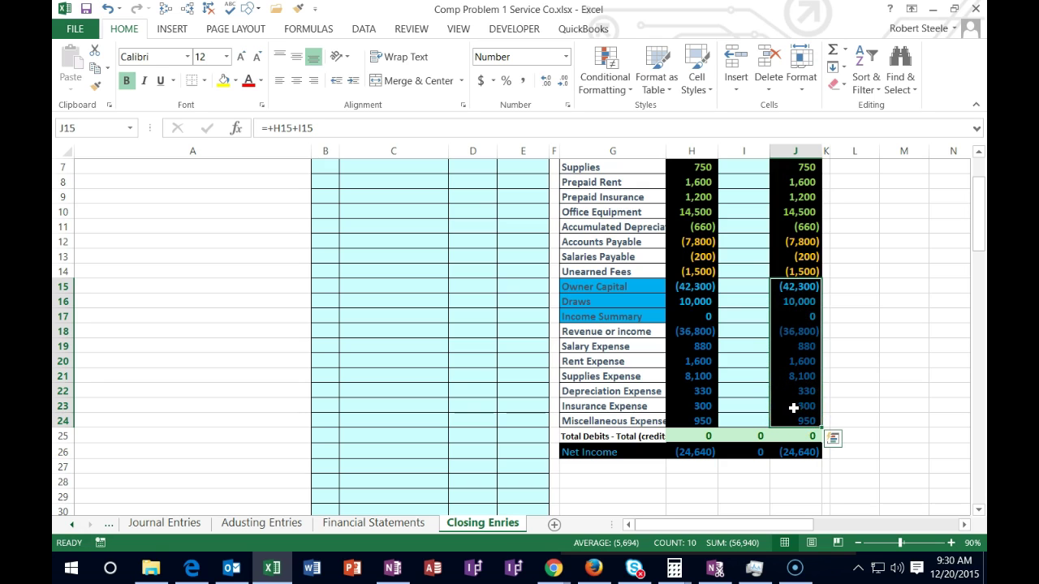
# - Examine the Income Summary row across the closing worksheet and the Salary Expense account beneath revenue
pyautogui.click(458, 403)
pyautogui.scroll(1, 458, 403)
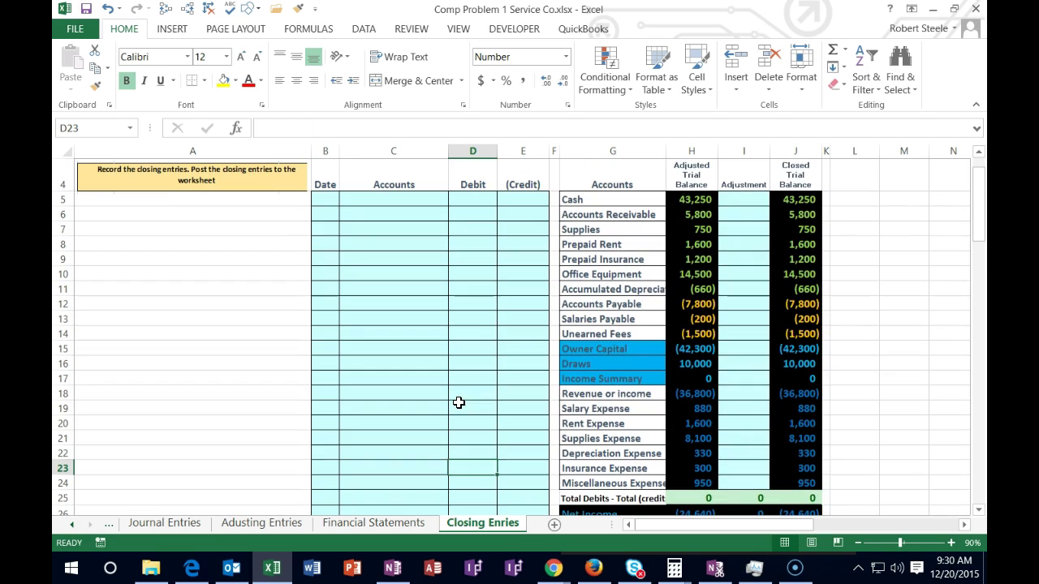
pyautogui.moveTo(589, 379); pyautogui.dragTo(782, 381)
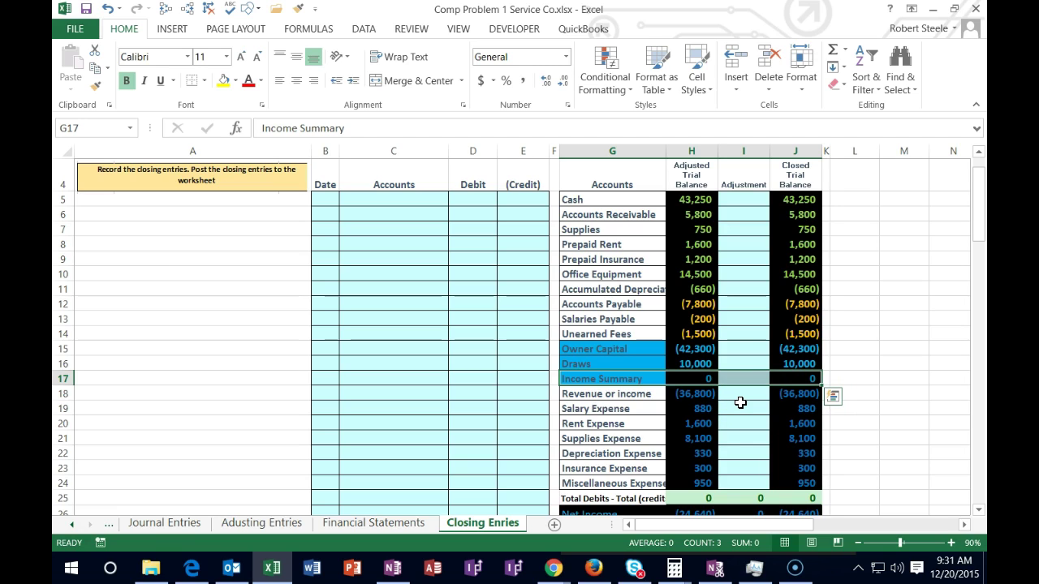
pyautogui.click(661, 405)
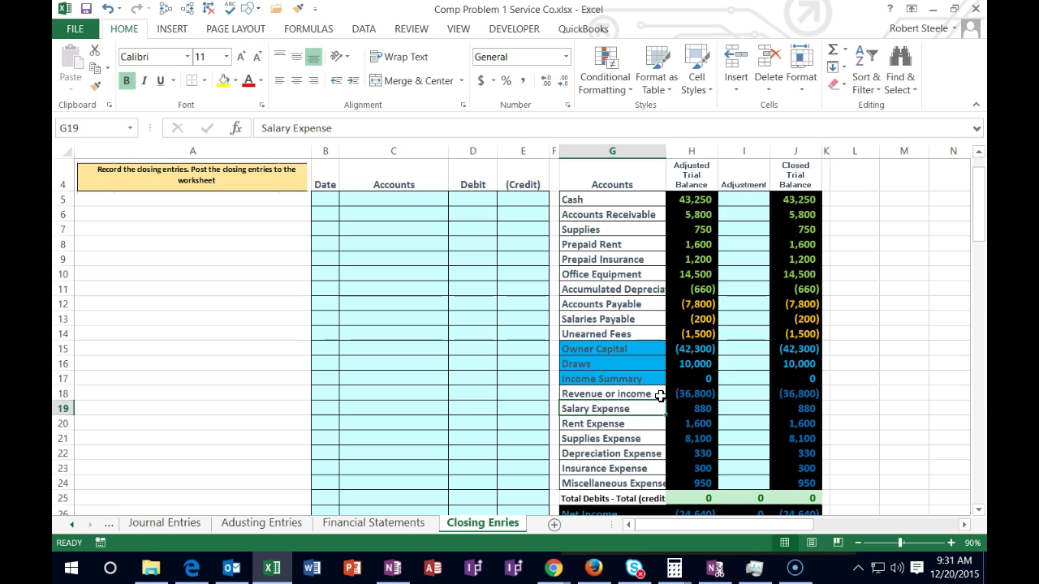
# - Enter the date 5/31 in B5 for the first closing entry
pyautogui.click(328, 203)
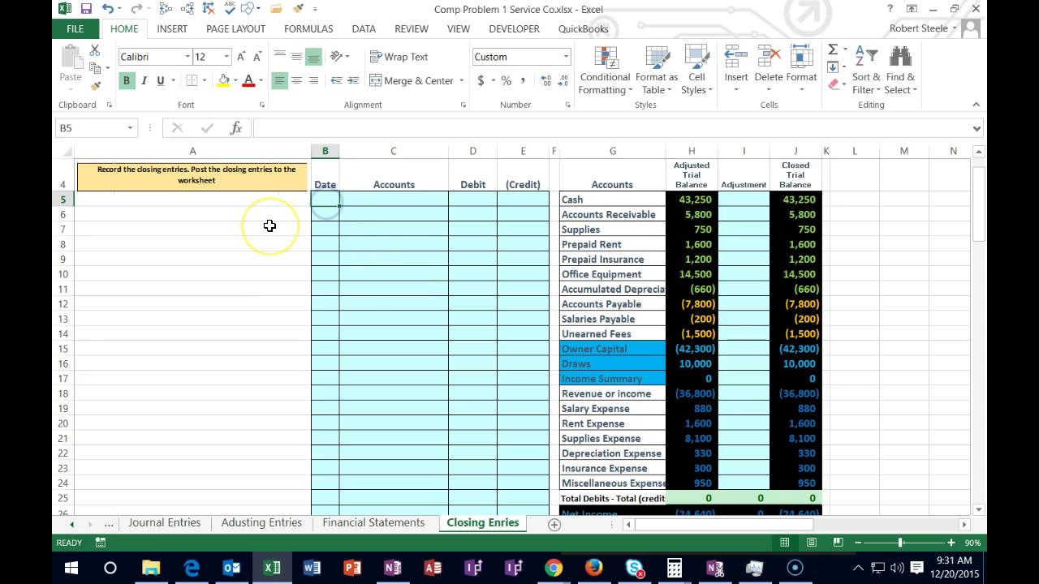
pyautogui.write('5/31')
pyautogui.press('Return')
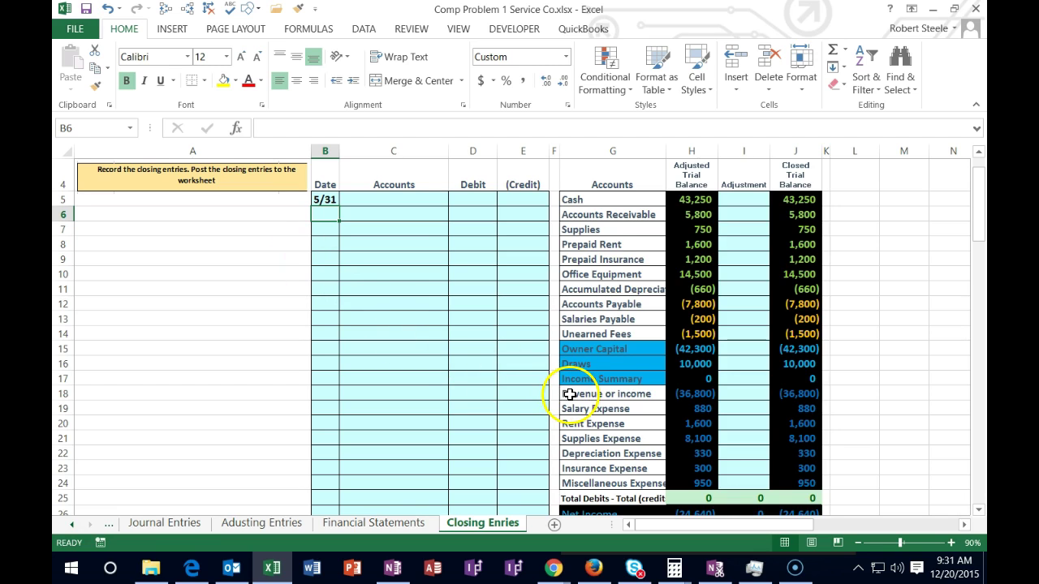
# - Copy the Revenue or income account name from the worksheet into C5 as values only
pyautogui.moveTo(570, 394); pyautogui.dragTo(798, 393)
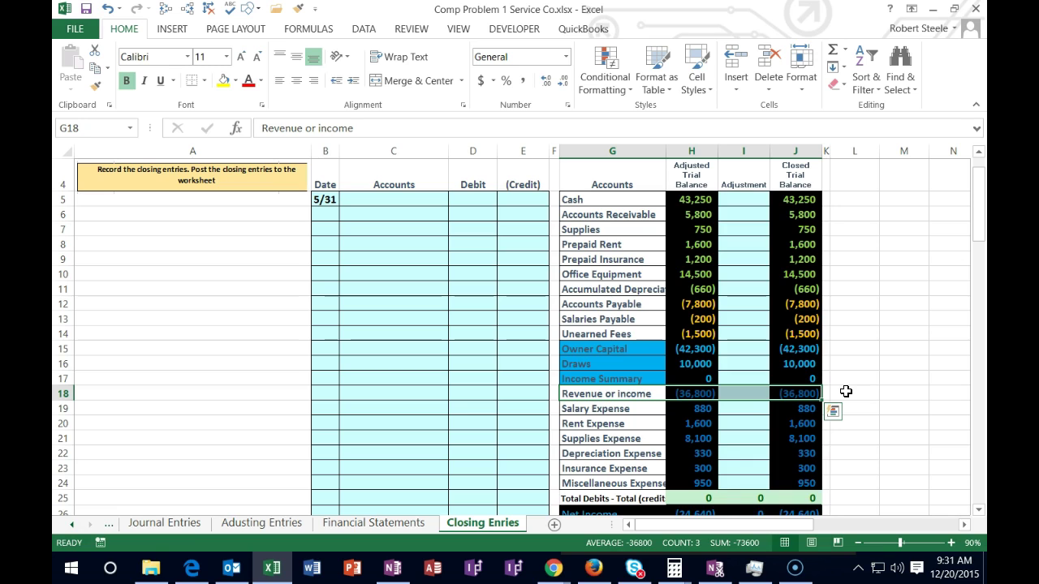
pyautogui.click(591, 395)
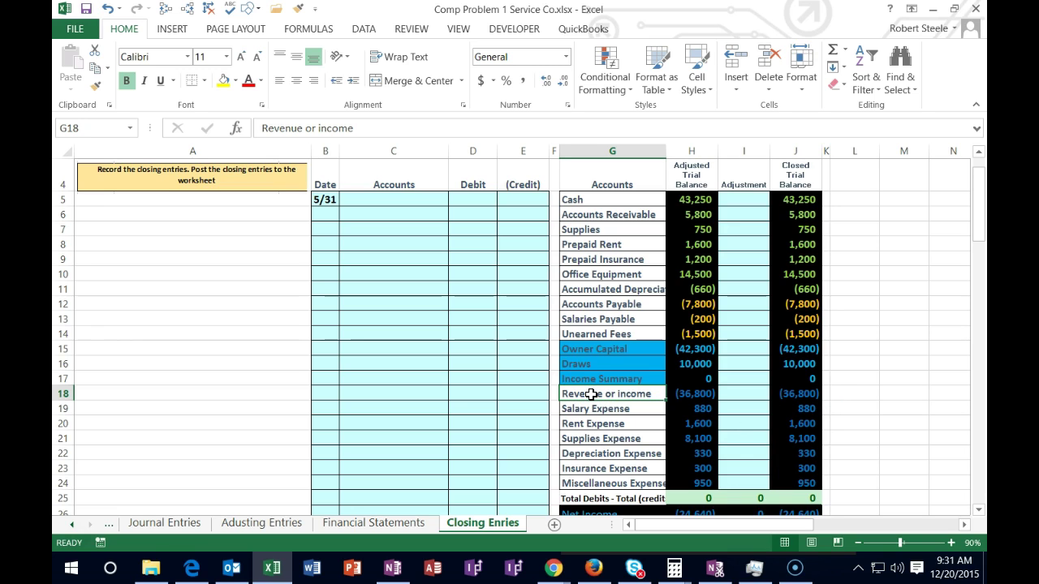
pyautogui.rightClick(591, 395)
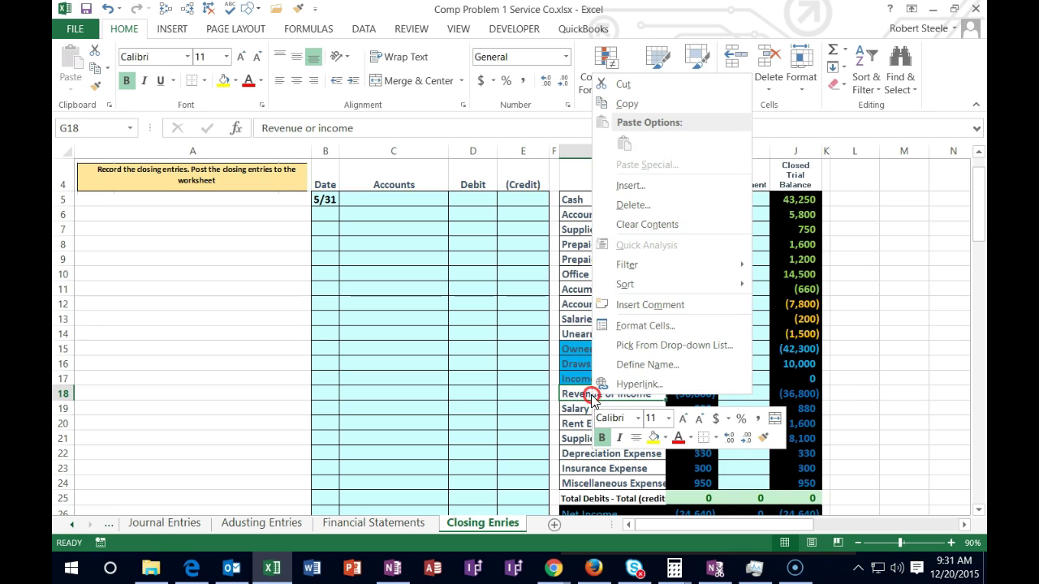
pyautogui.click(628, 107)
pyautogui.click(393, 200)
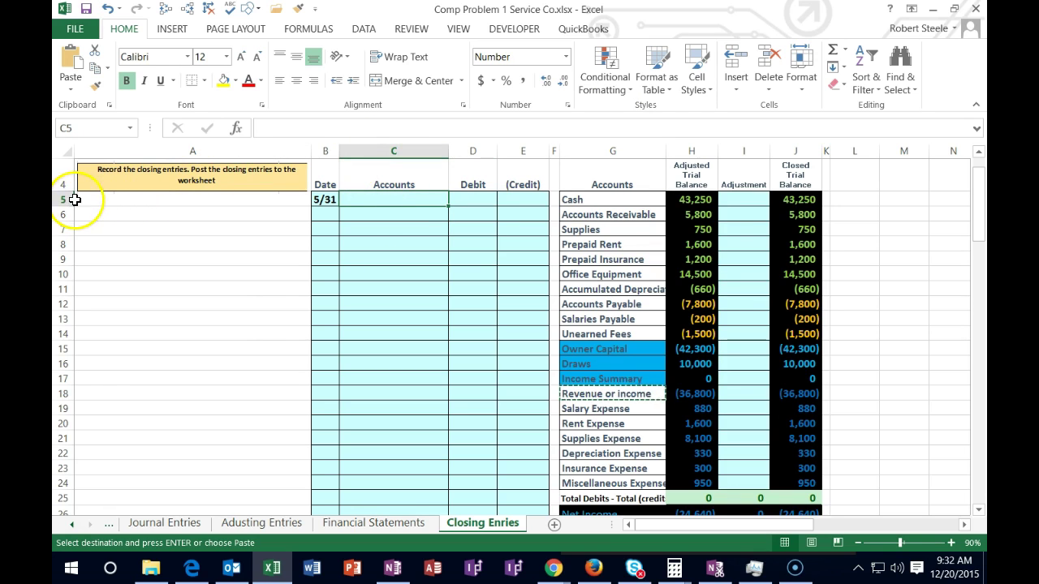
pyautogui.rightClick(349, 200)
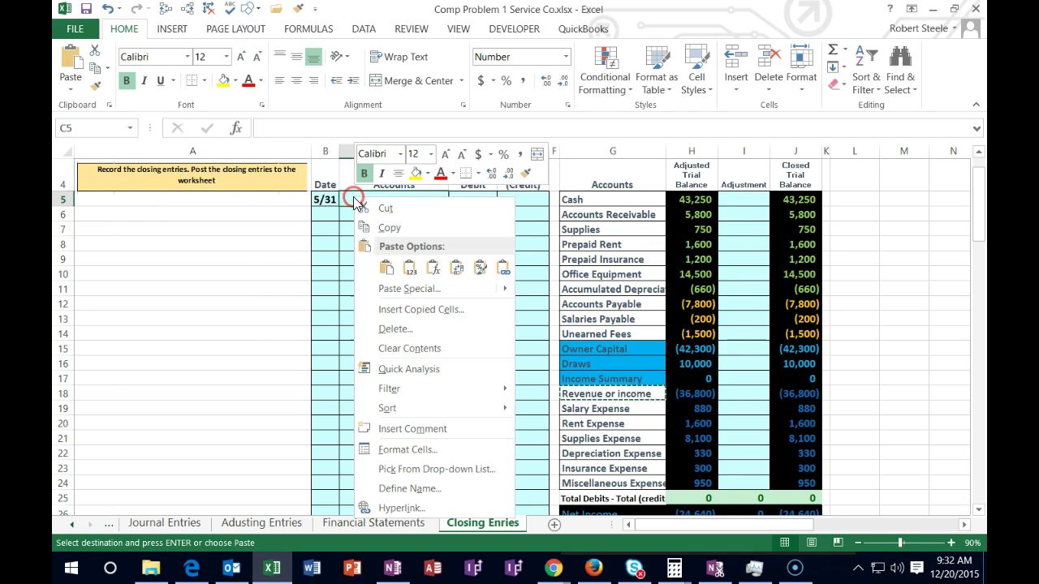
pyautogui.click(413, 267)
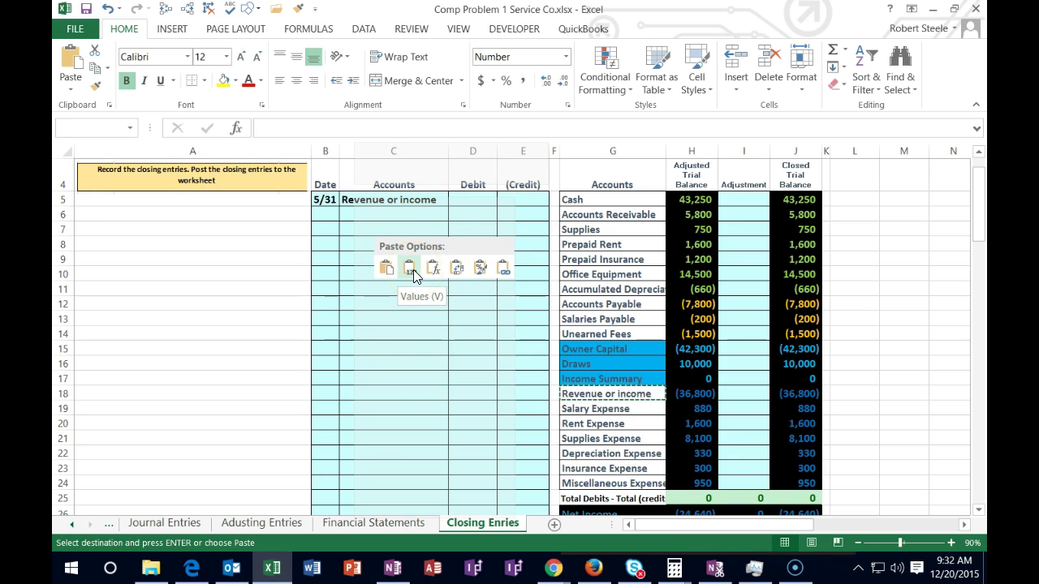
pyautogui.click(406, 277)
# - Enter a 36800 debit for revenue in D5 and the offsetting credit of -36800 in E6
pyautogui.click(467, 199)
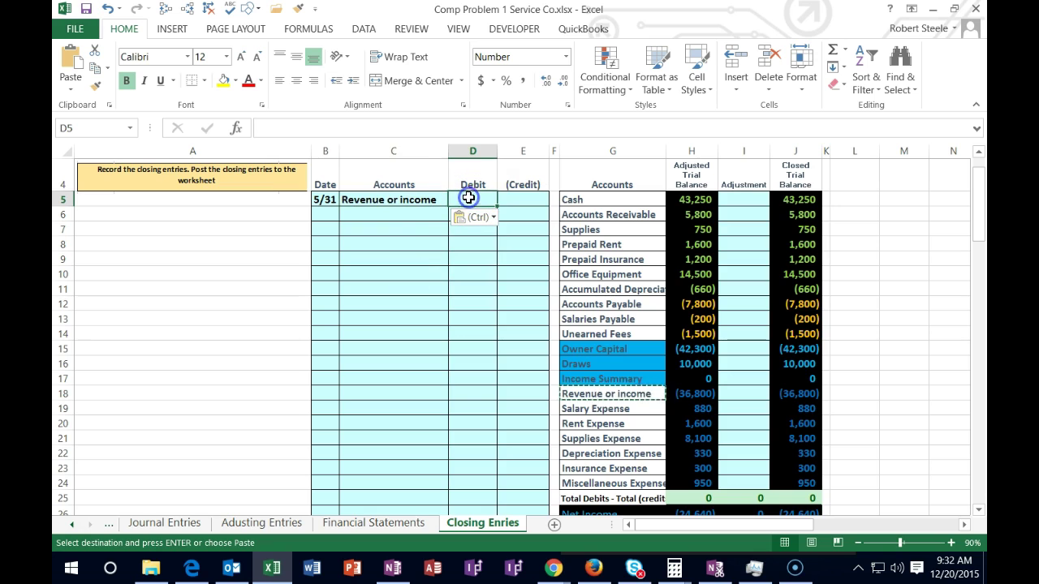
pyautogui.write('36800')
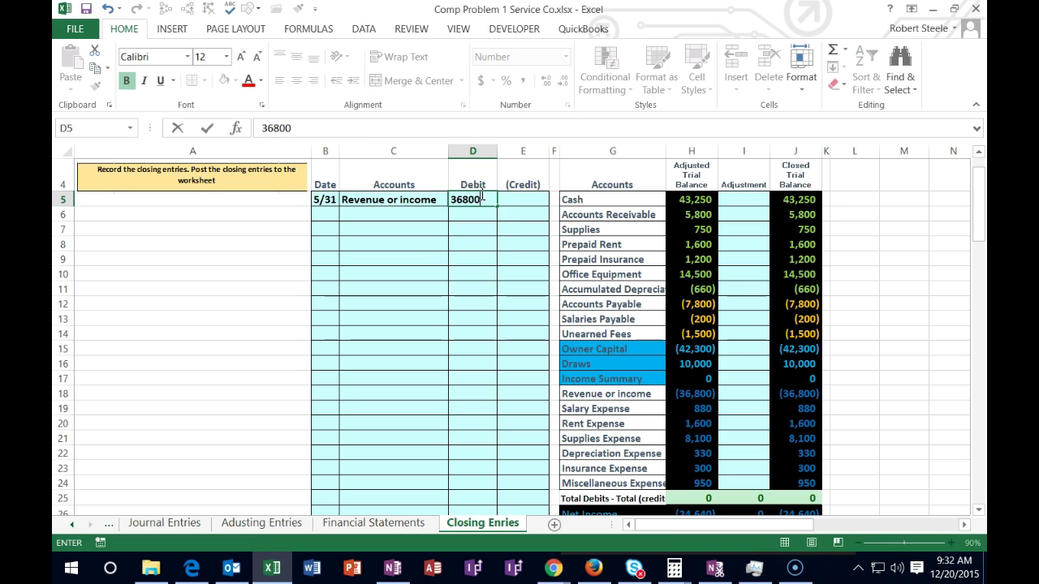
pyautogui.press('Return')
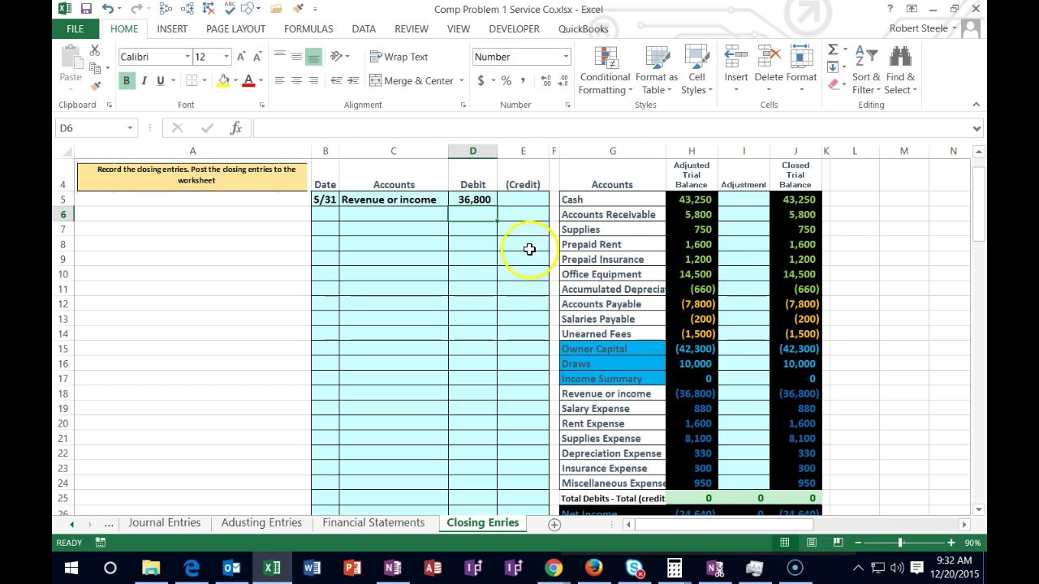
pyautogui.click(520, 218)
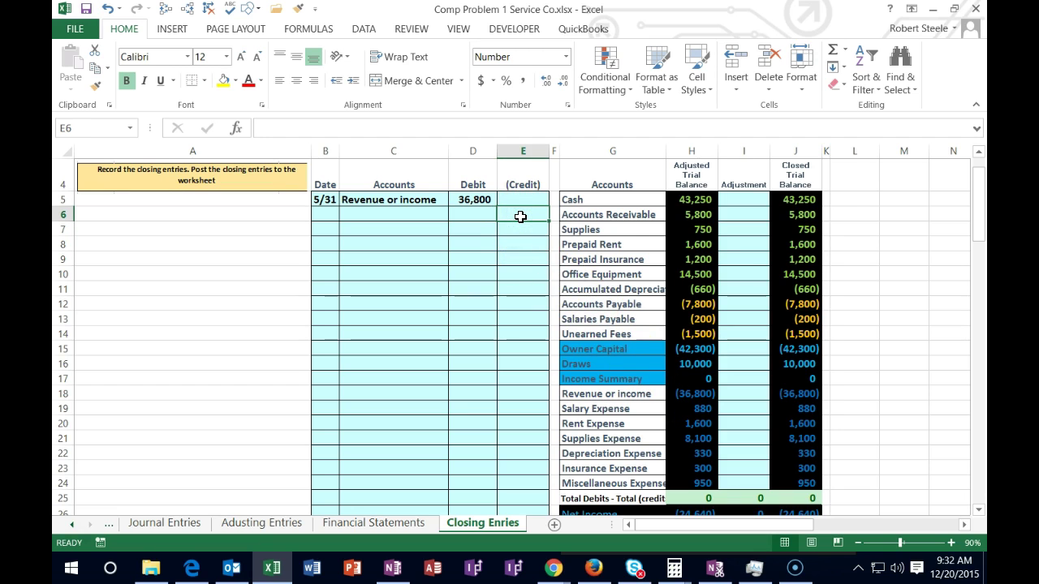
pyautogui.write('-')
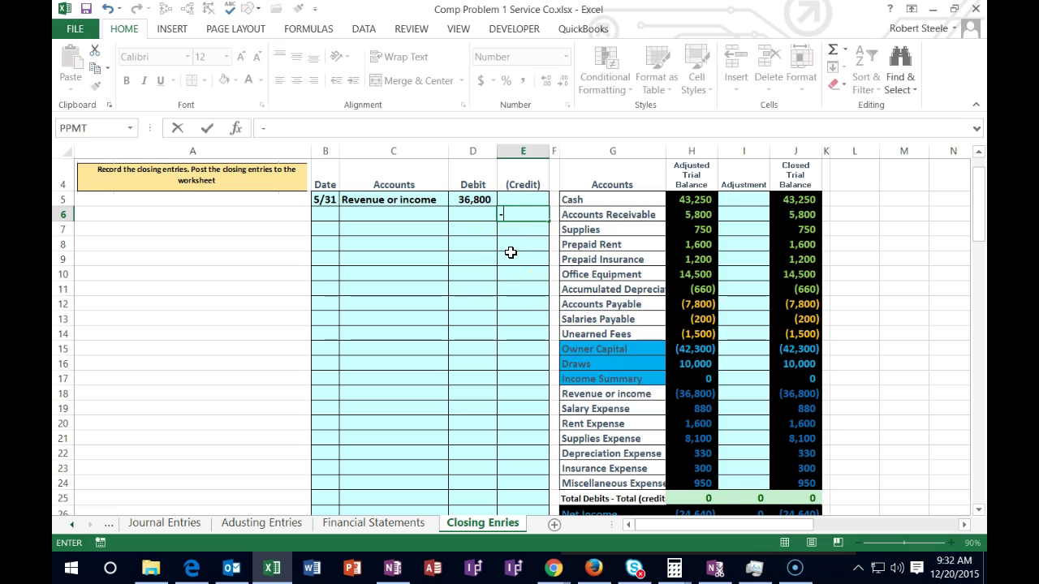
pyautogui.write('36800')
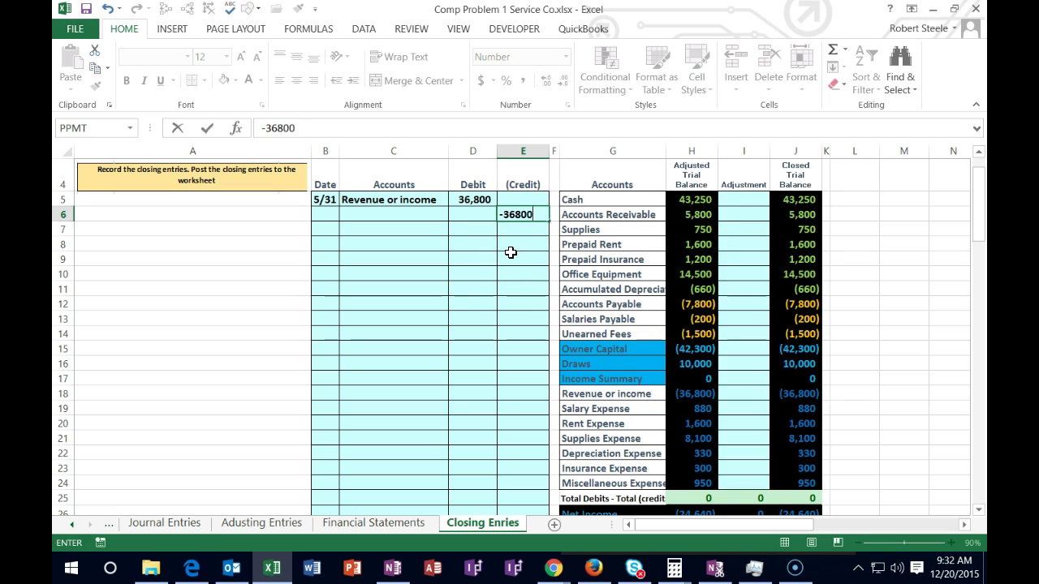
pyautogui.press('Return')
pyautogui.click(524, 214)
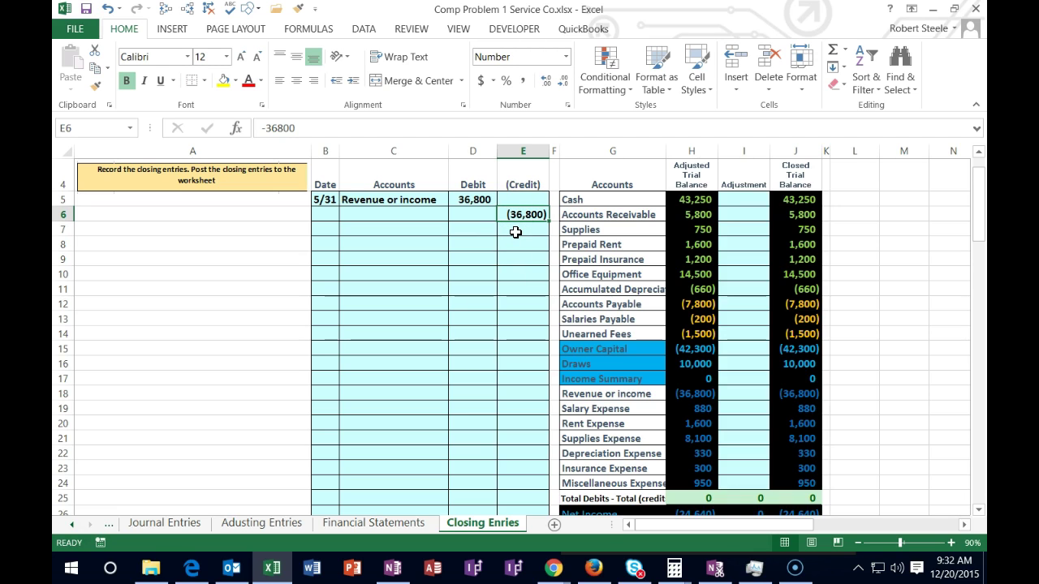
# - Copy the Income Summary account name from the worksheet into C6 as values only
pyautogui.click(607, 378)
pyautogui.click(655, 378)
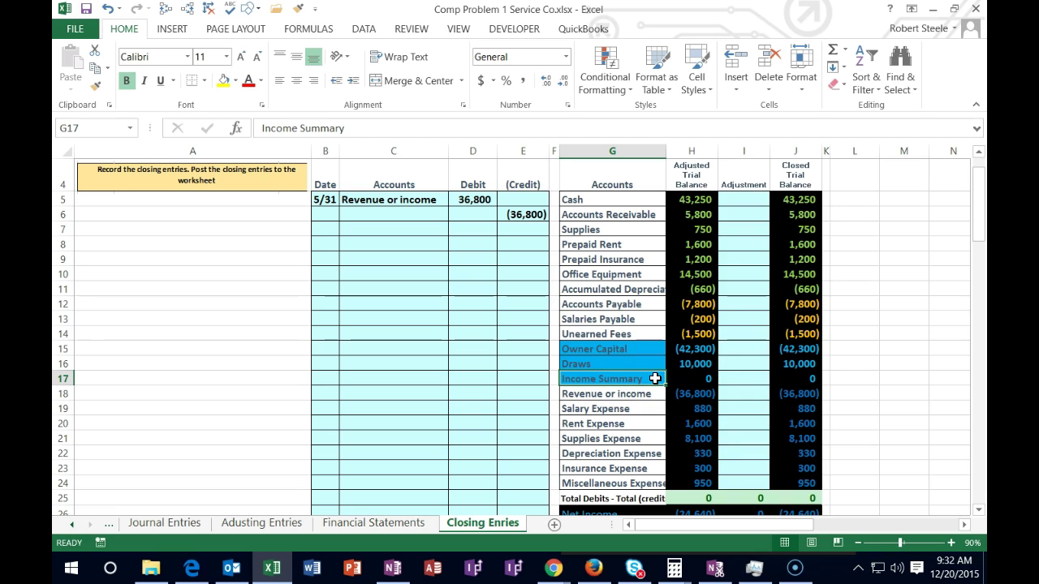
pyautogui.rightClick(655, 378)
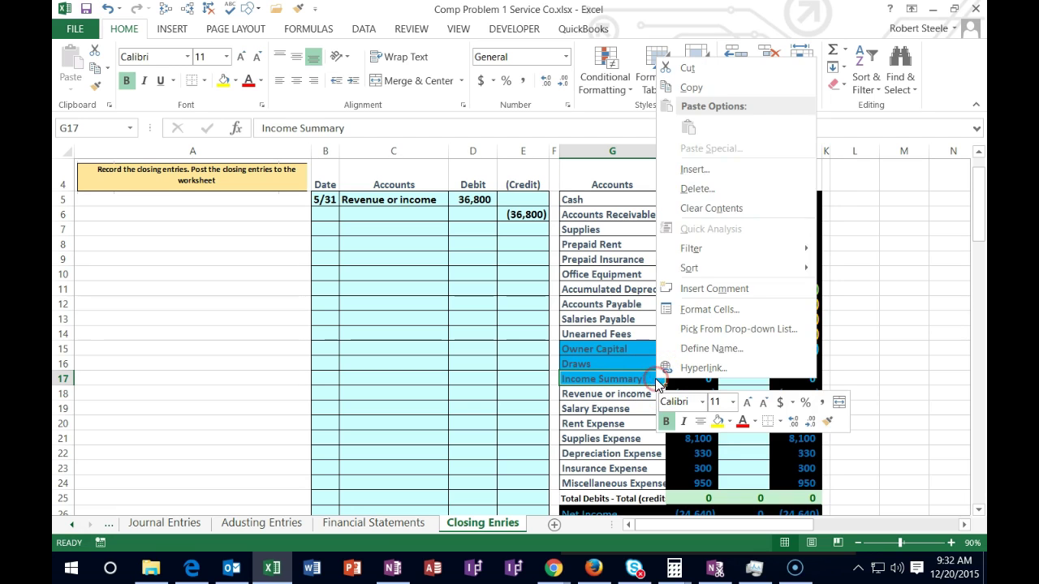
pyautogui.click(691, 89)
pyautogui.click(406, 212)
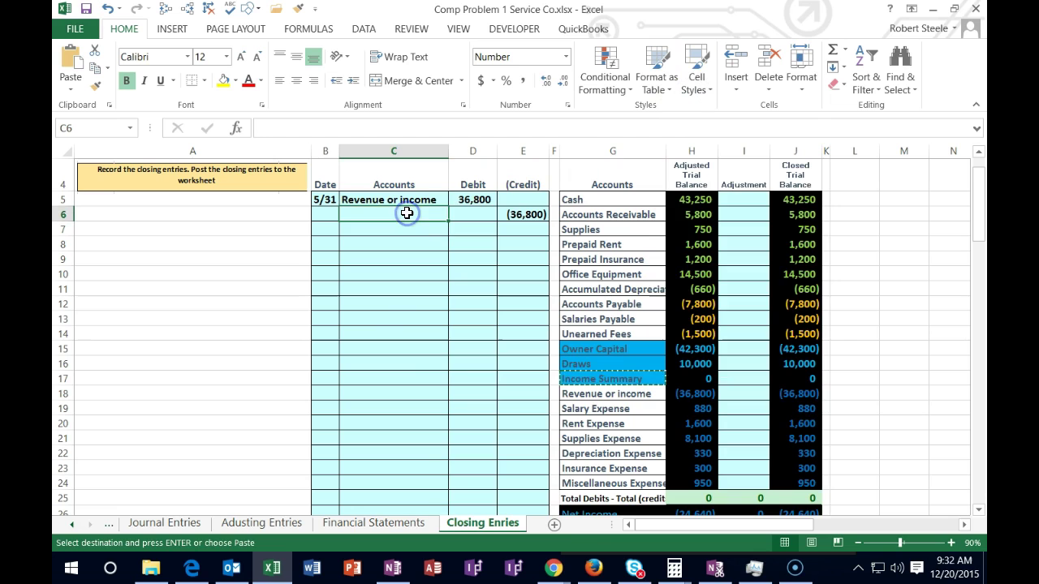
pyautogui.rightClick(407, 213)
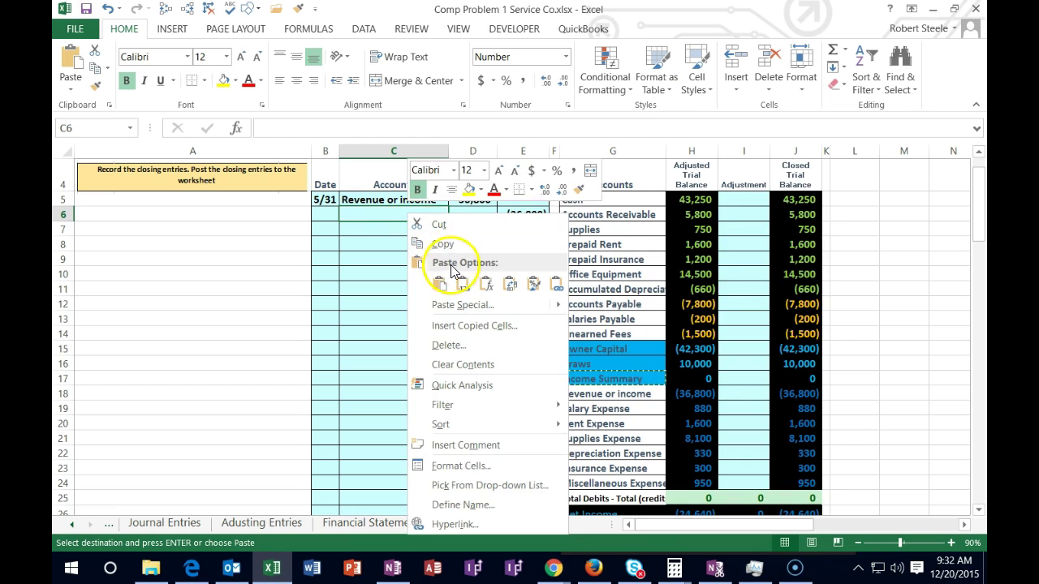
pyautogui.click(462, 284)
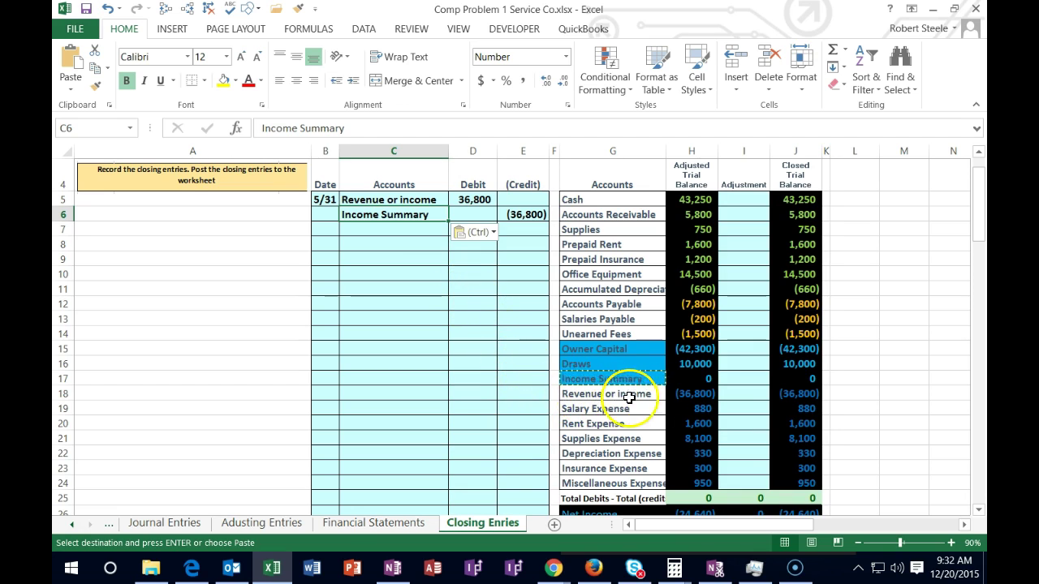
# - Post the revenue debit to the worksheet by entering =D5 in the Revenue or income adjustment cell I18
pyautogui.click(752, 394)
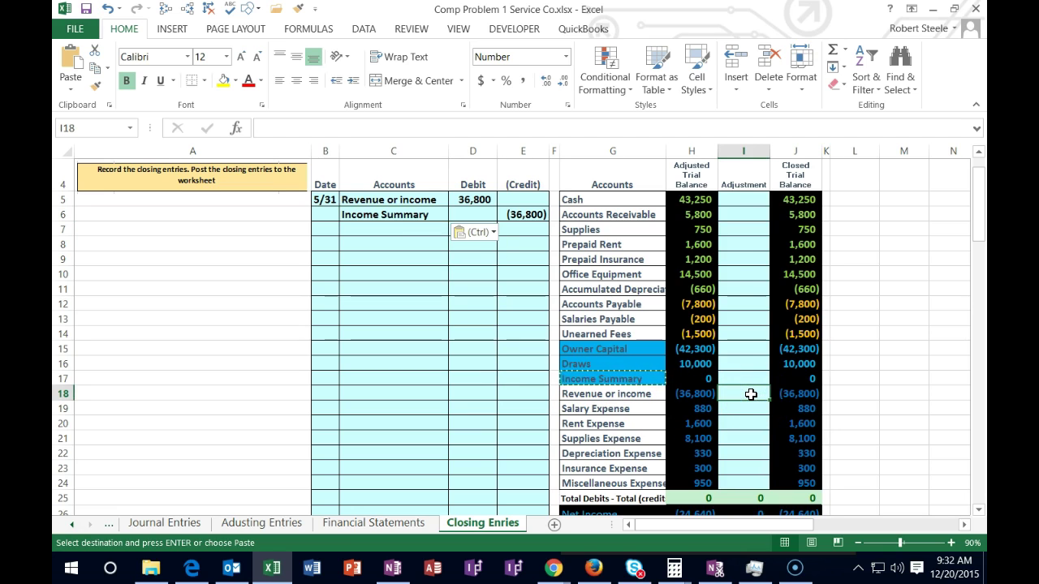
pyautogui.write('=')
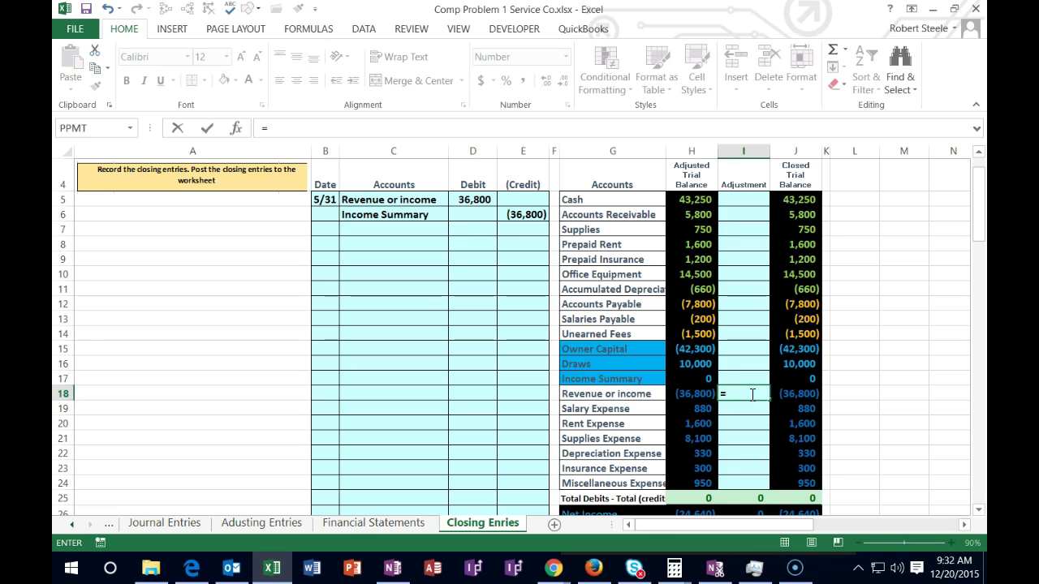
pyautogui.click(469, 201)
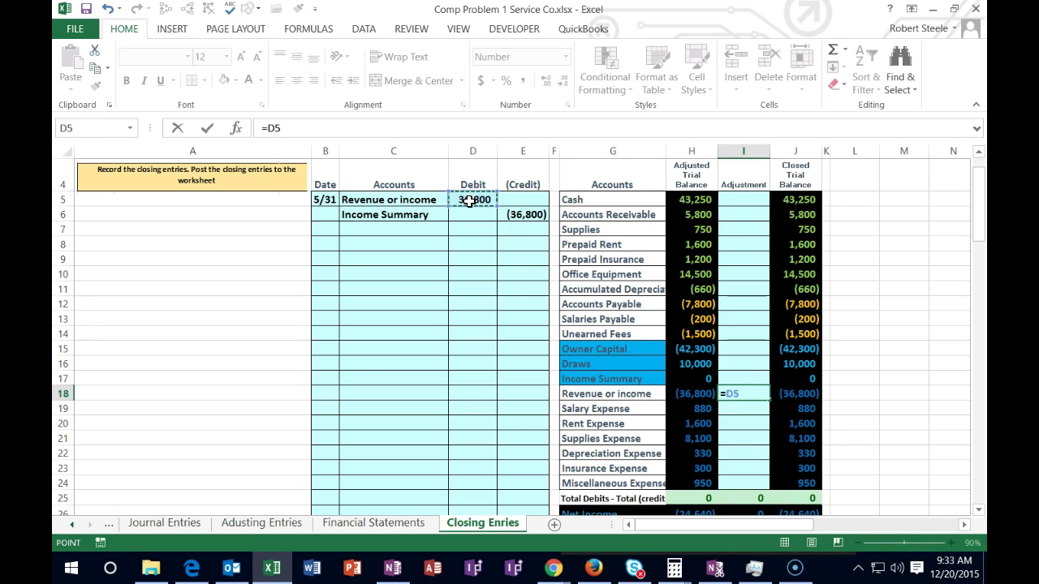
pyautogui.press('Return')
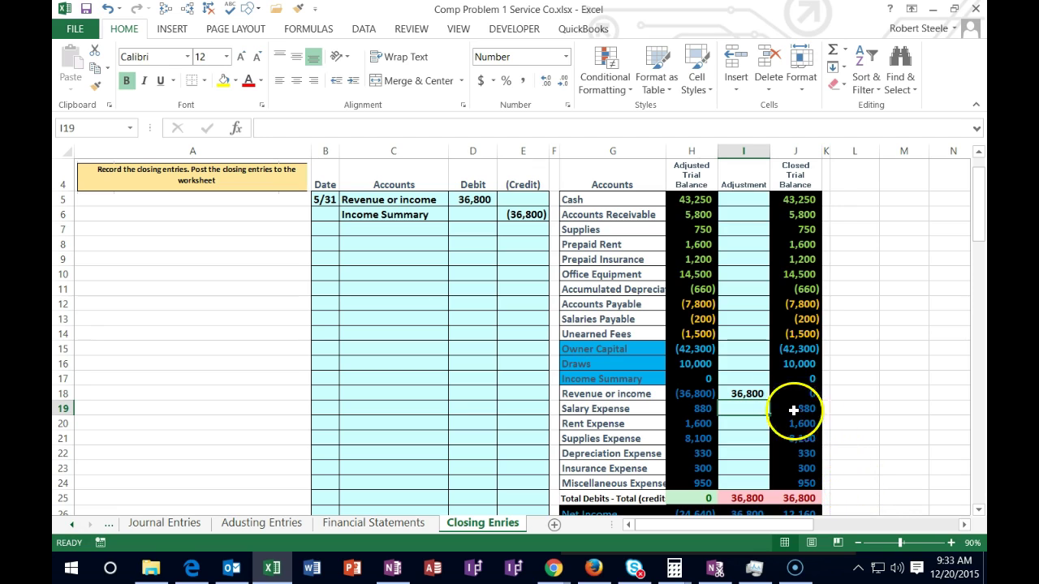
# - Post the credit to Income Summary by entering =E6 in I17, and check the closed balances of revenue and Income Summary
pyautogui.click(746, 376)
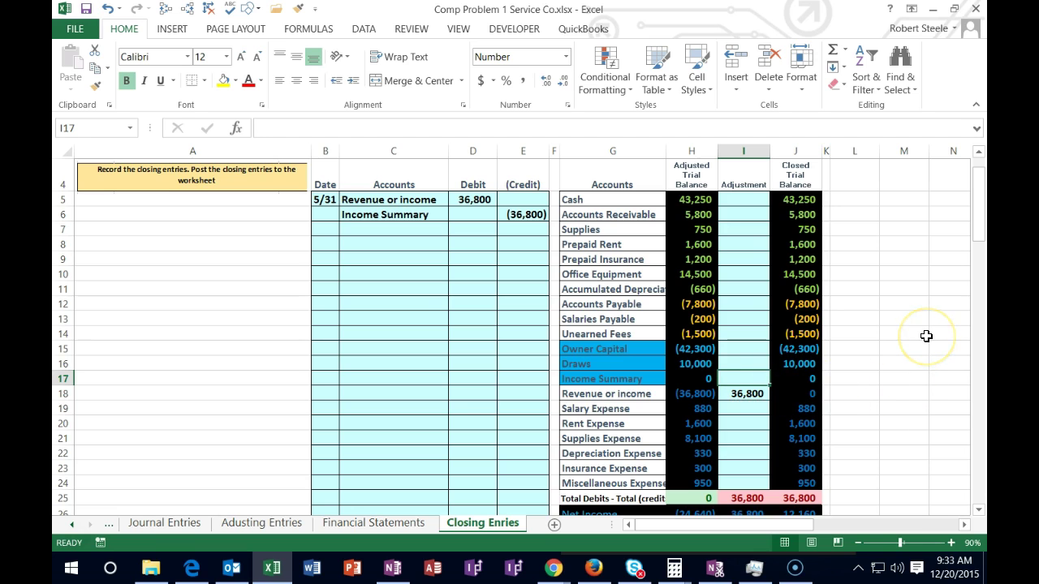
pyautogui.write('=')
pyautogui.click(529, 215)
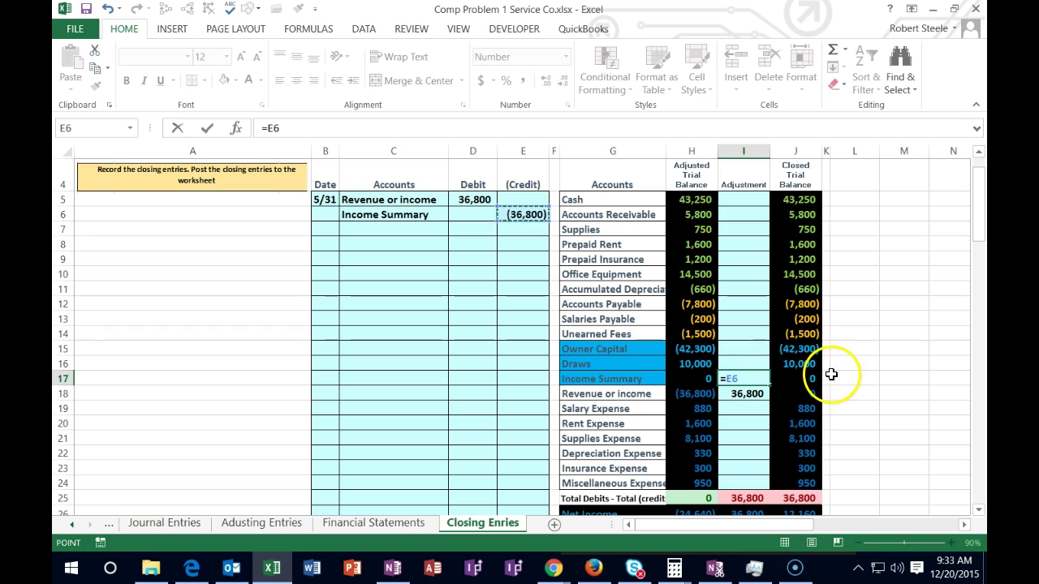
pyautogui.press('Return')
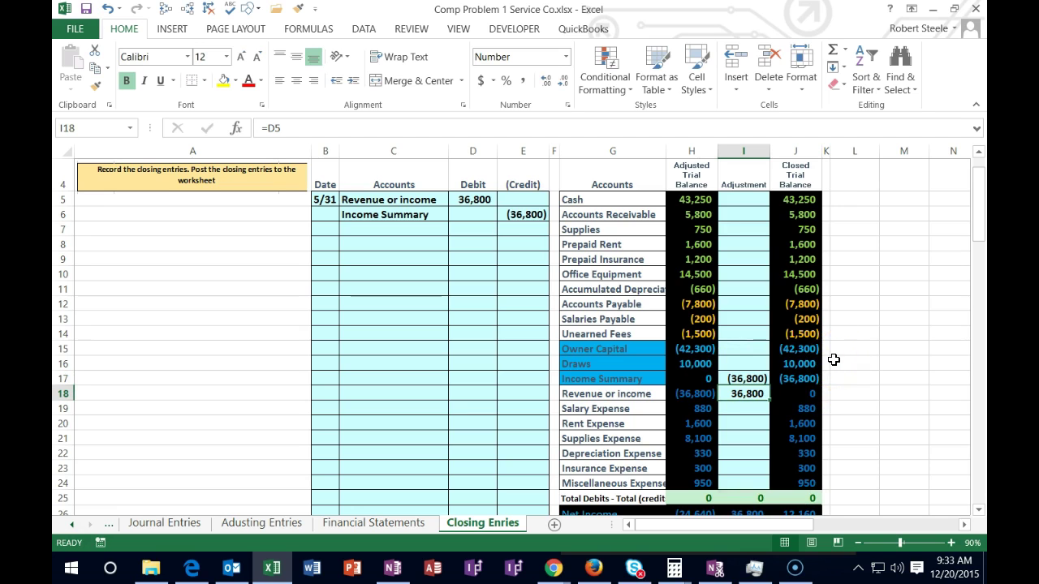
pyautogui.click(802, 392)
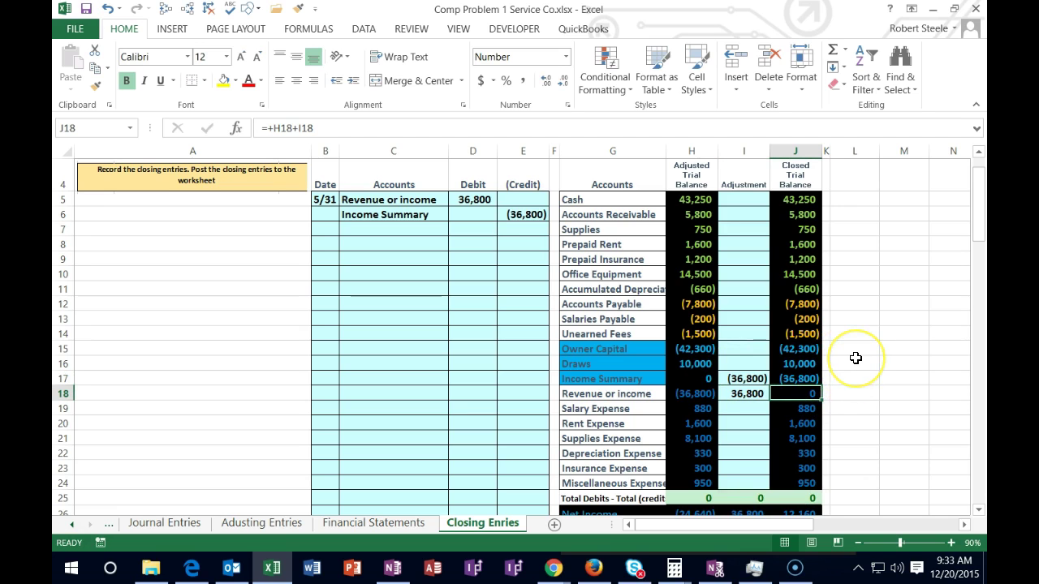
pyautogui.press('Up')
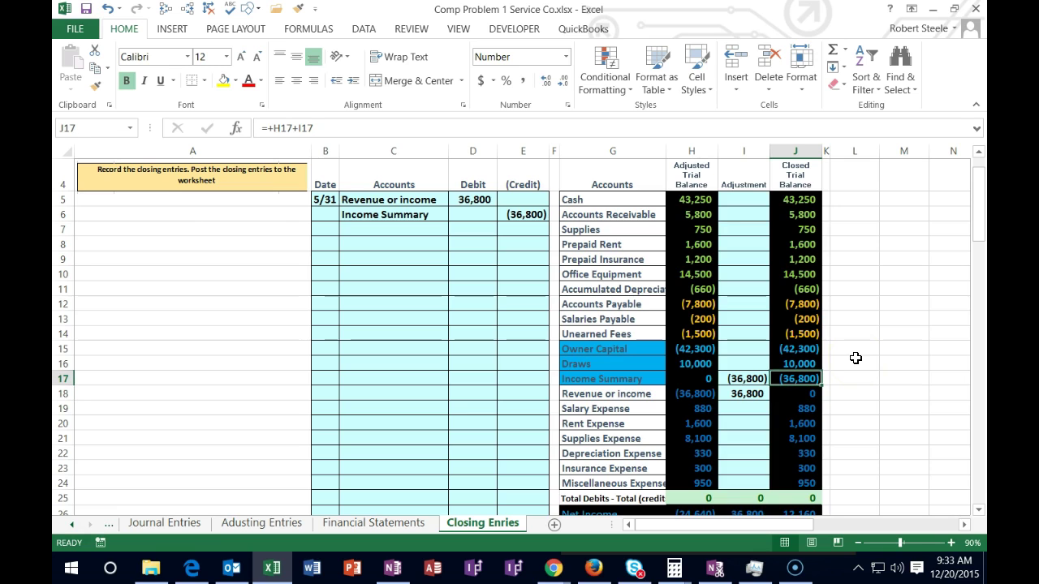
# - Enter the date 5/31 in B8 for the second closing entry, and select the Salary through Miscellaneous Expense accounts with their adjusted balances
pyautogui.click(325, 243)
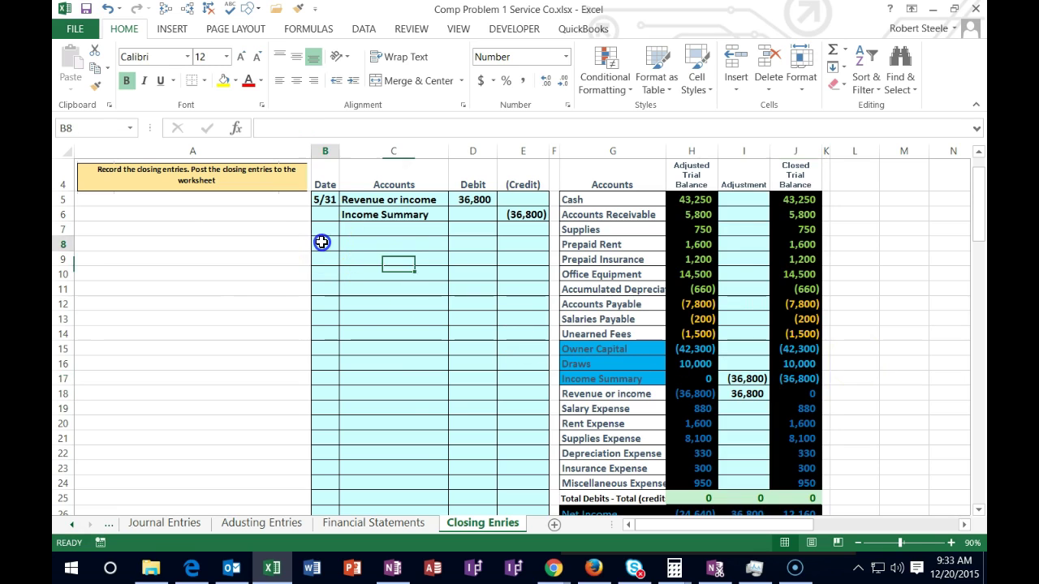
pyautogui.write('5/31')
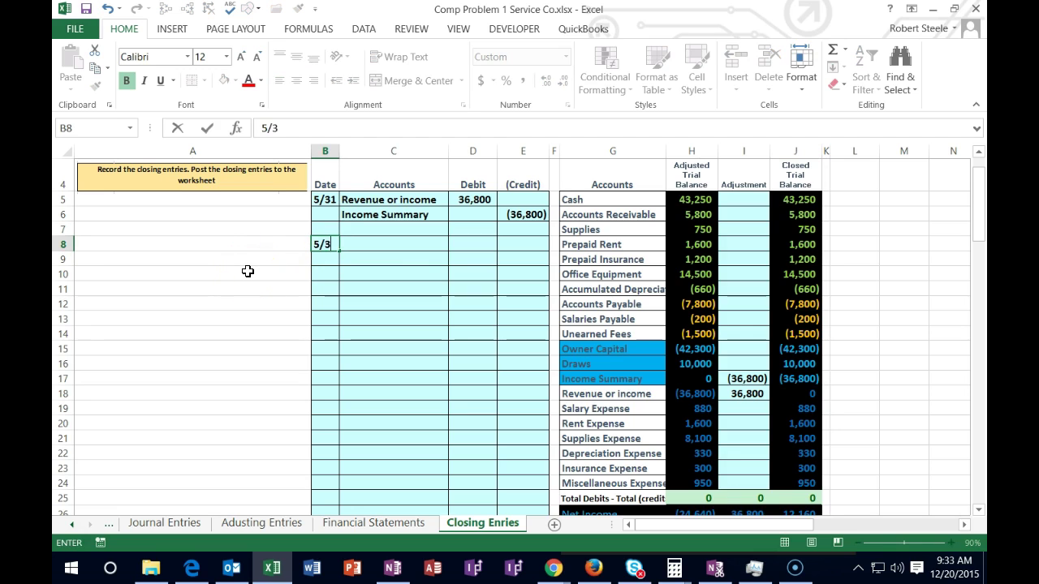
pyautogui.press('Return')
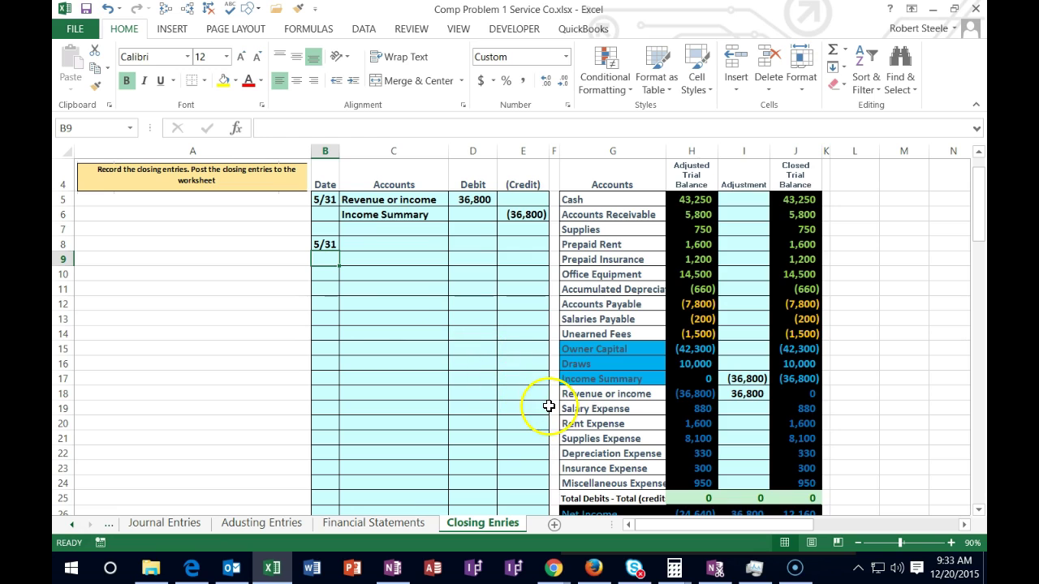
pyautogui.moveTo(575, 408); pyautogui.dragTo(681, 479)
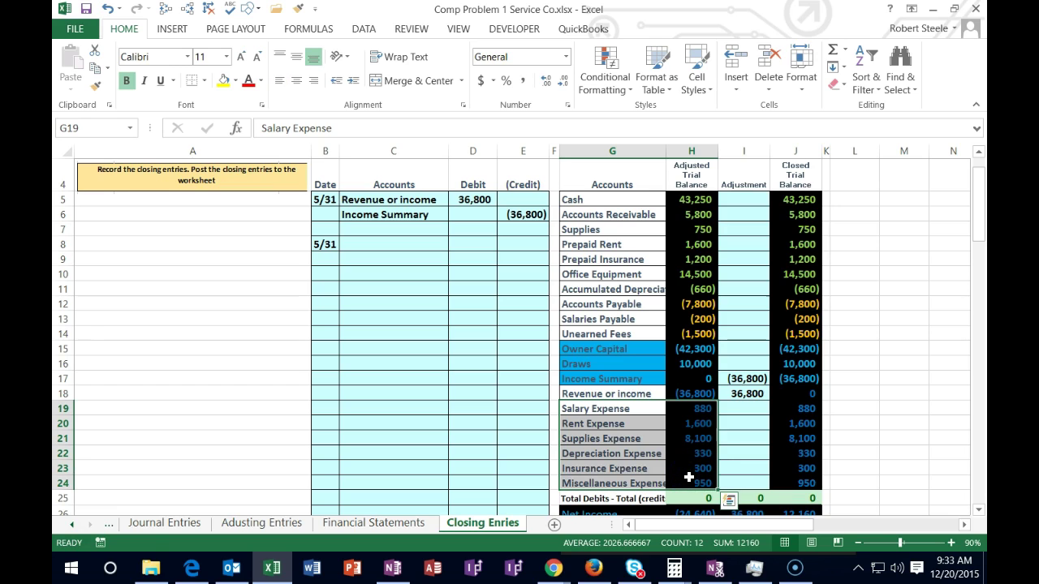